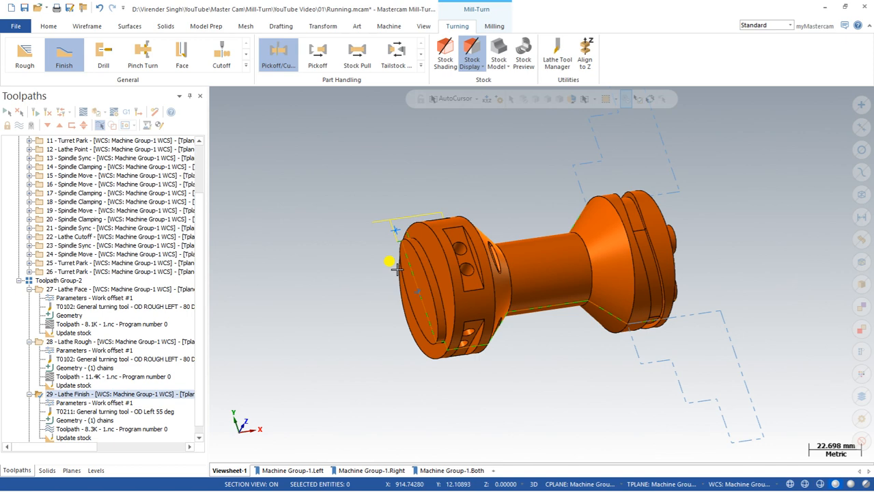
Step: Collapse Toolpath Group-2 and the Pickoff, Stock Pull, Cutoff - Upper Turret group in the operations tree
click(20, 280)
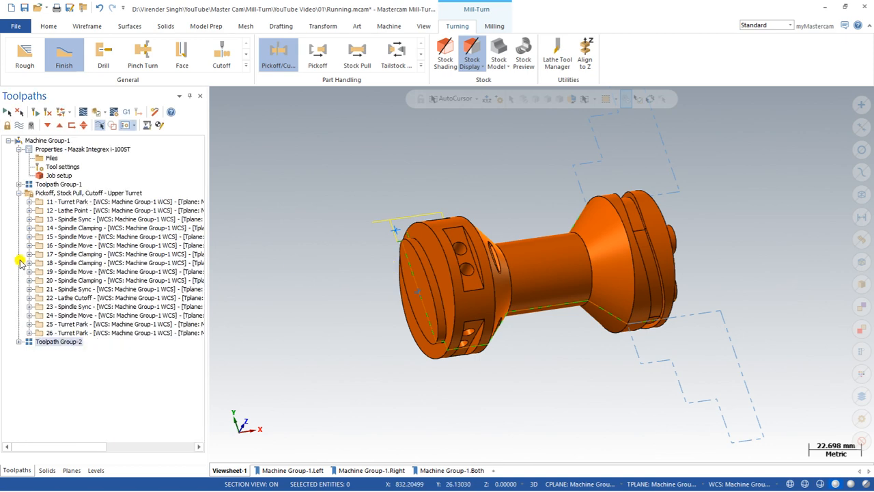
click(20, 194)
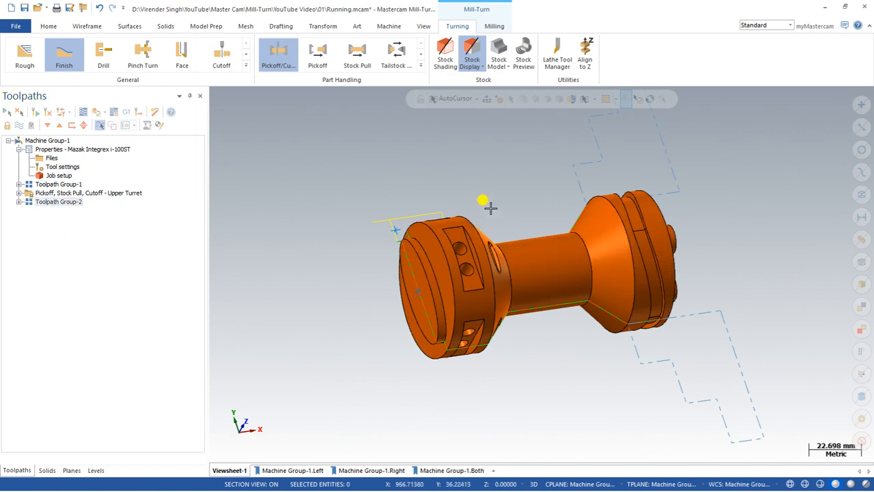
Step: Examine the part from the front and at an angle, focusing on the raised boss, pockets and holes at its open end
middle_drag(447, 279, 457, 189)
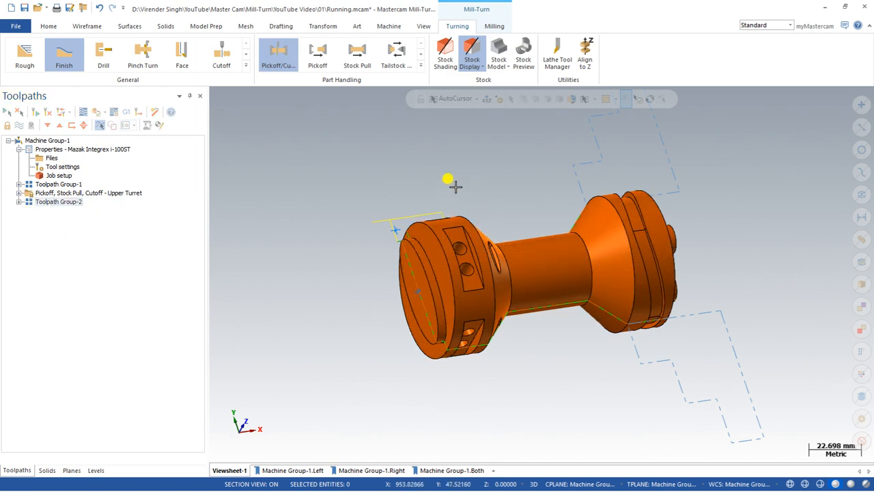
right_click(456, 188)
click(476, 247)
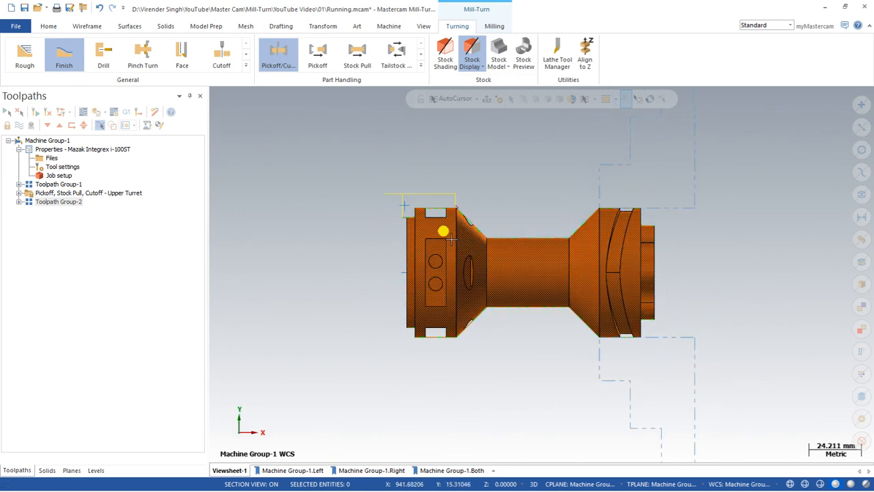
mouse_move(439, 236)
middle_down()
mouse_move(426, 258)
mouse_move(411, 250)
mouse_move(416, 221)
mouse_move(432, 208)
mouse_move(443, 225)
middle_up()
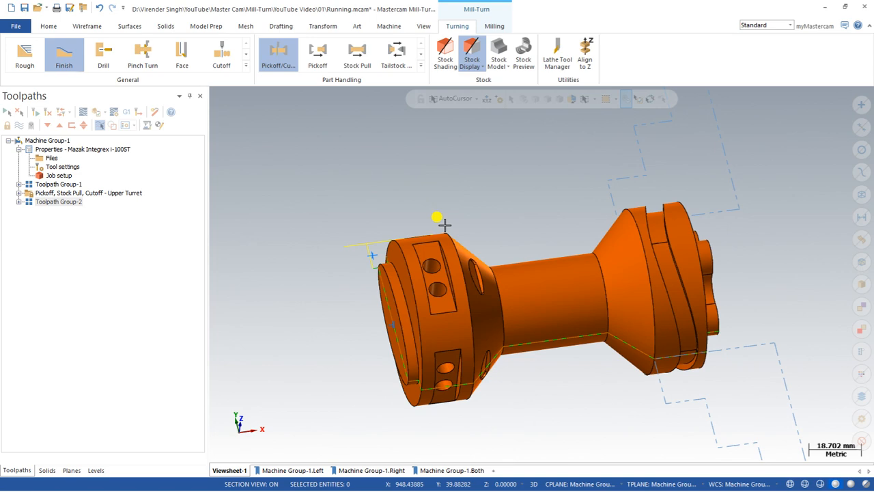
mouse_move(444, 224)
middle_down()
mouse_move(429, 280)
mouse_move(423, 262)
mouse_move(437, 282)
middle_up()
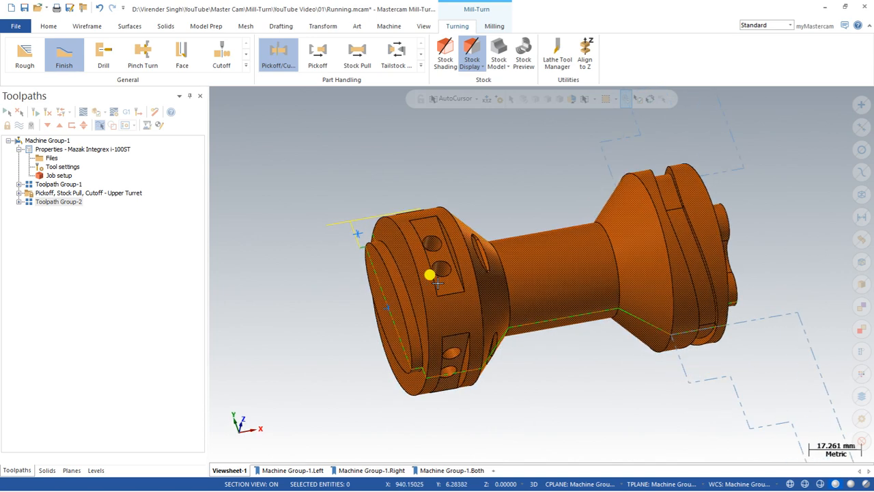
scroll(354, 210, up, 2)
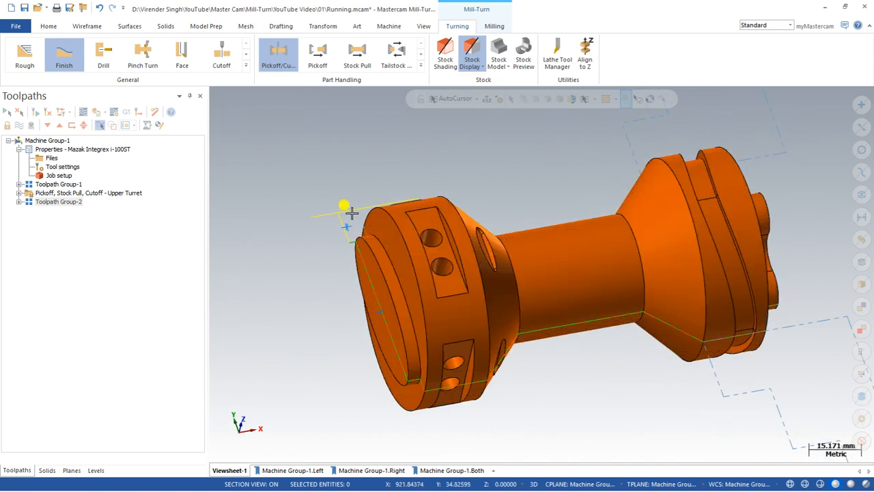
scroll(355, 205, down, 3)
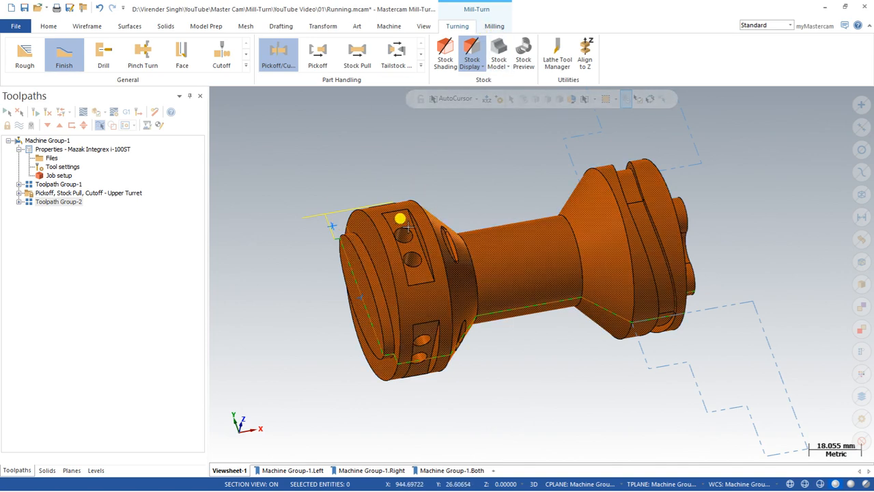
scroll(438, 183, up, 1)
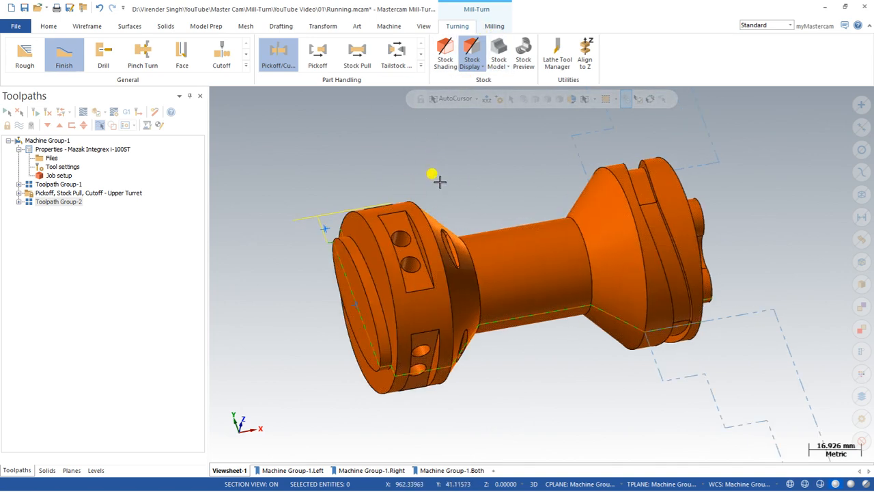
Step: Start a 2D Dynamic Mill toolpath and chain the flat shoulder face around the raised end boss as the machining region
click(490, 27)
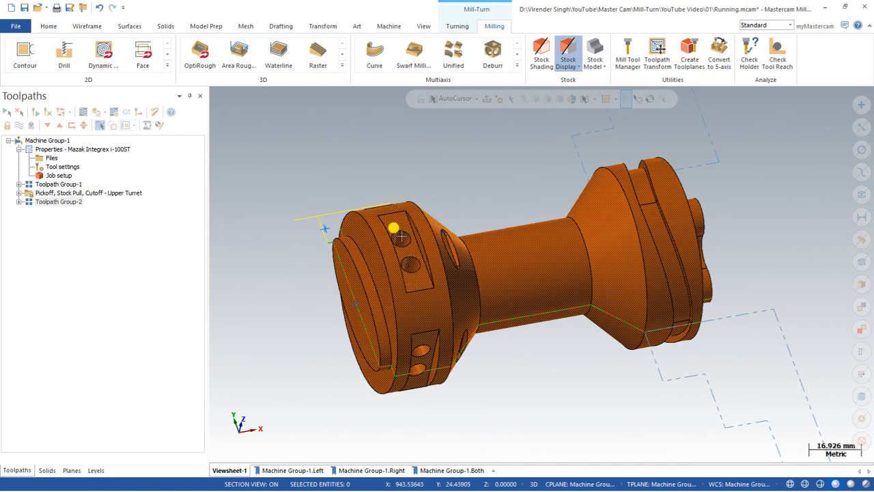
scroll(331, 236, up, 2)
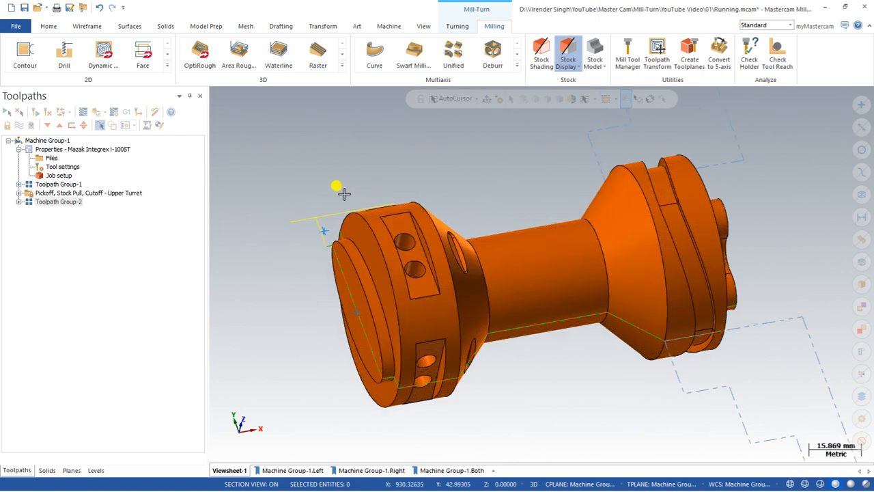
mouse_move(331, 236)
middle_down()
mouse_move(390, 235)
mouse_move(356, 222)
mouse_move(342, 229)
mouse_move(348, 236)
middle_up()
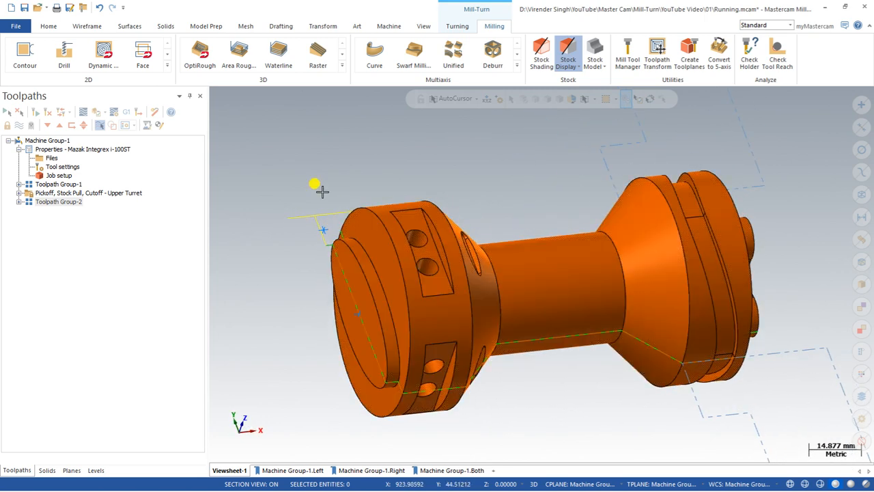
click(168, 66)
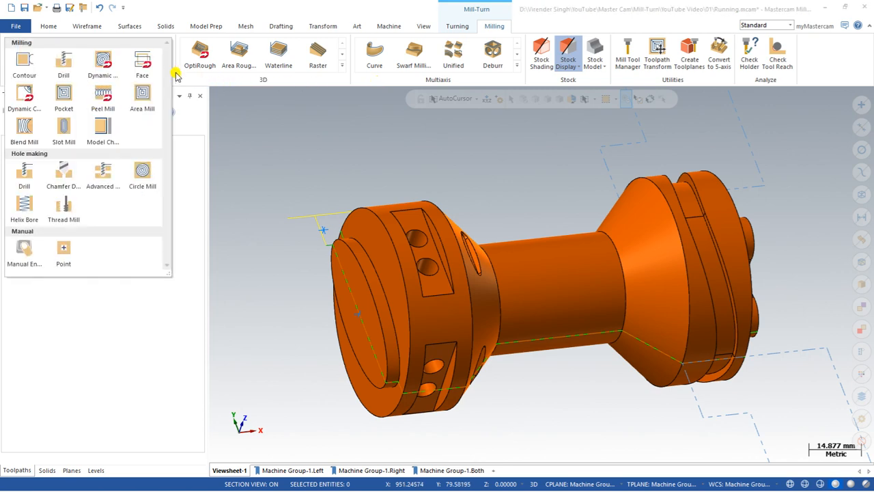
click(101, 63)
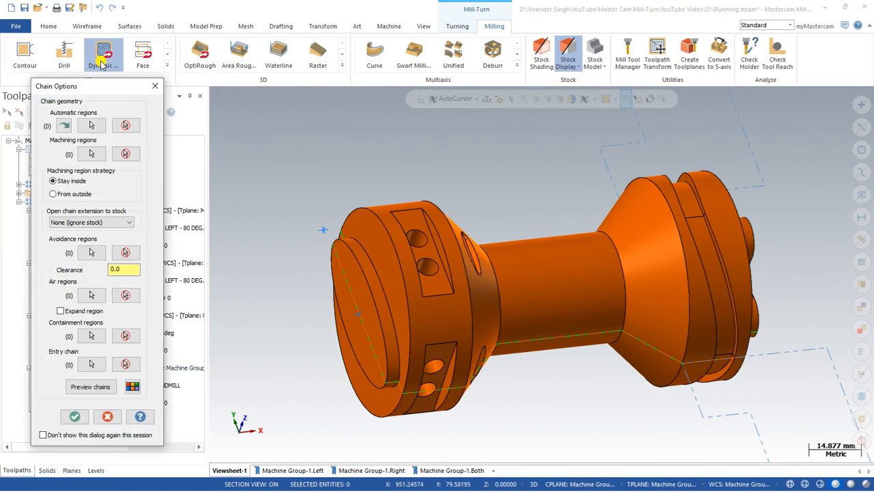
click(91, 155)
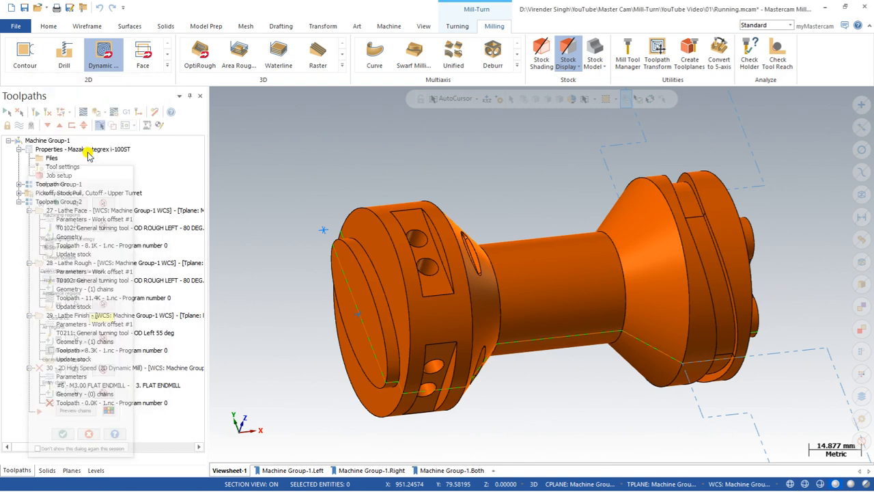
click(247, 90)
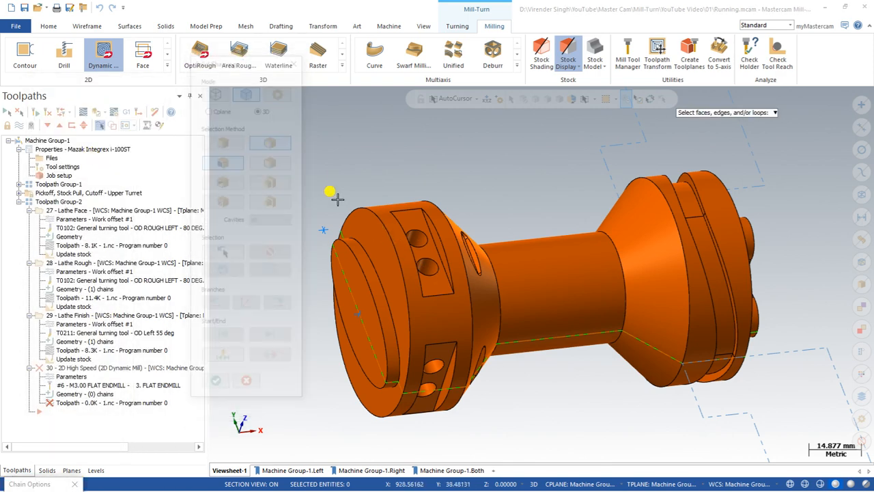
click(381, 231)
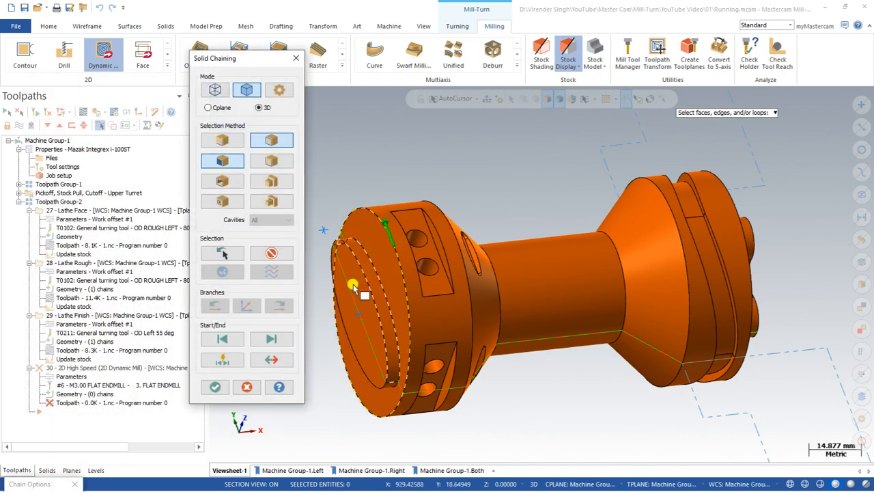
click(214, 387)
Step: Chain the end face of the raised boss as the avoidance region, preview the chains and accept the chain geometry
click(89, 253)
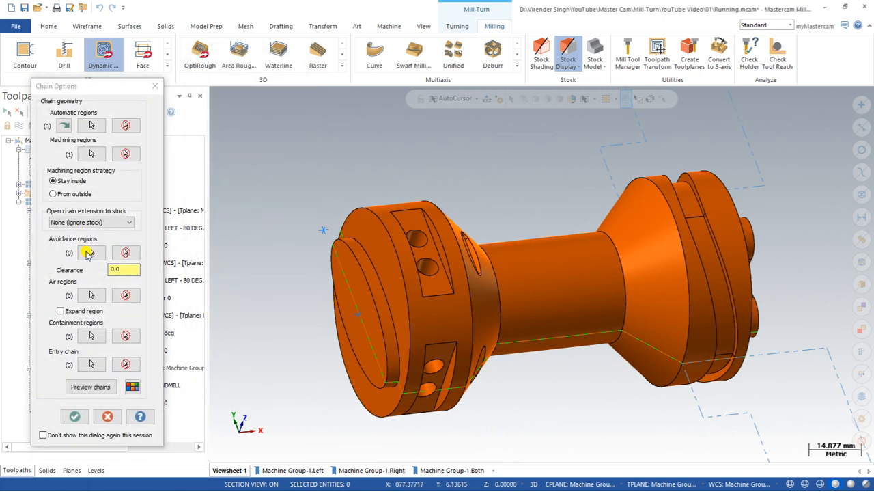
click(367, 257)
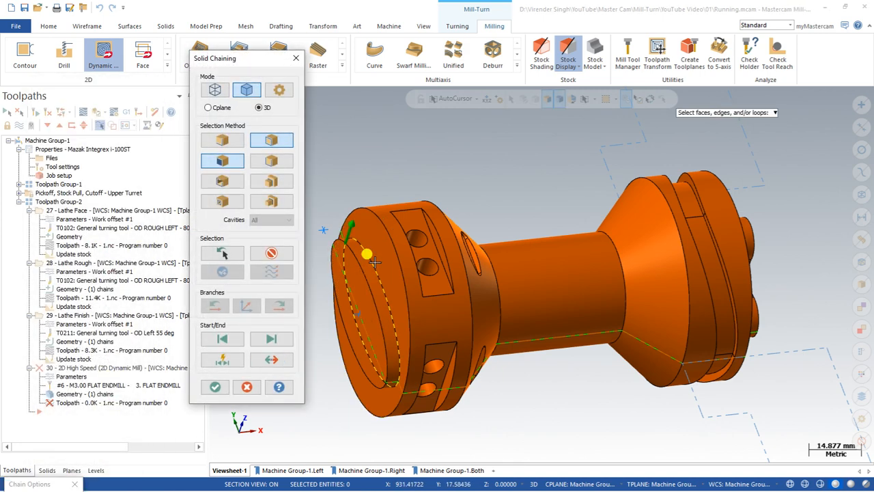
click(218, 387)
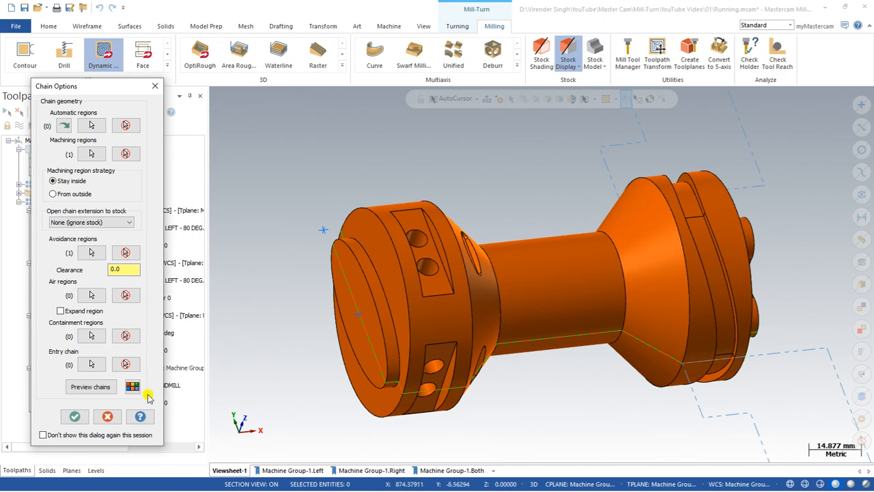
click(102, 387)
click(463, 274)
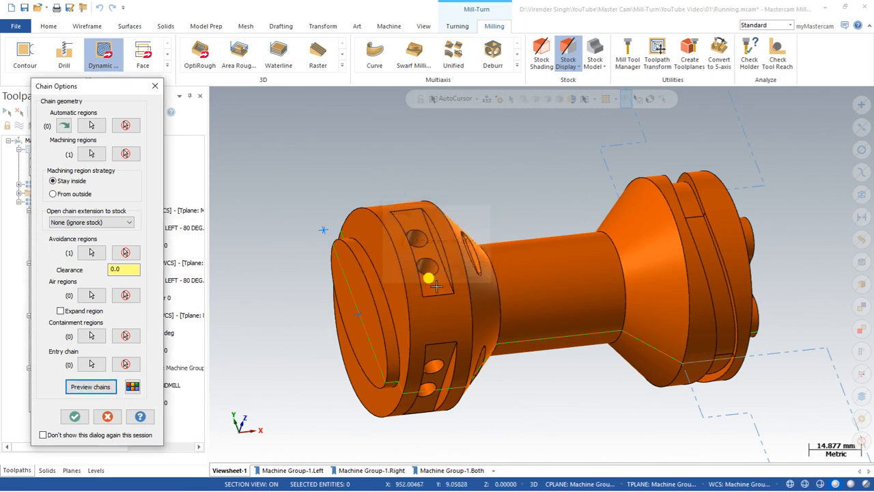
click(75, 416)
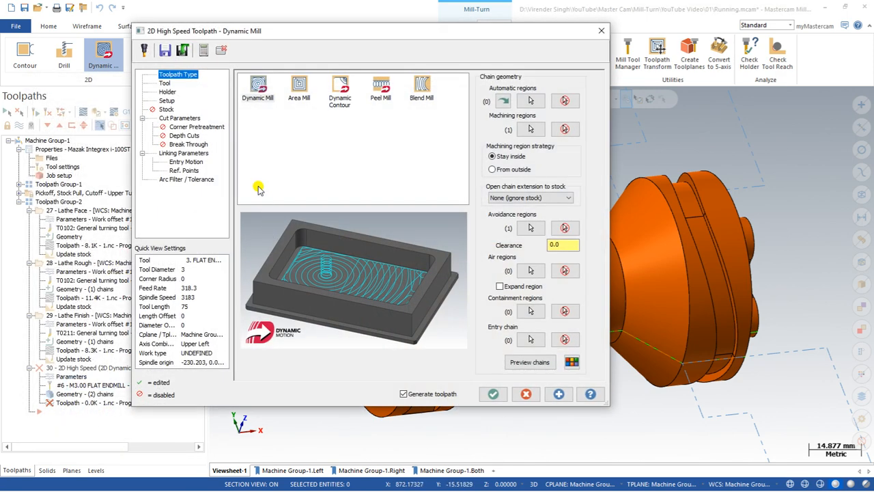
Step: Choose the 10 mm flat endmill, tool 3, and set the mill type to C-Axis Face with the Upper Right turret and spindle combination
click(166, 83)
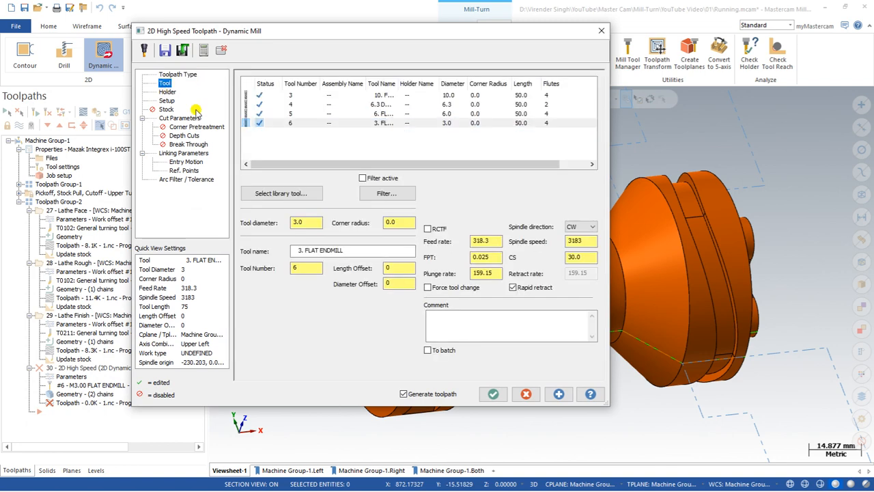
click(403, 95)
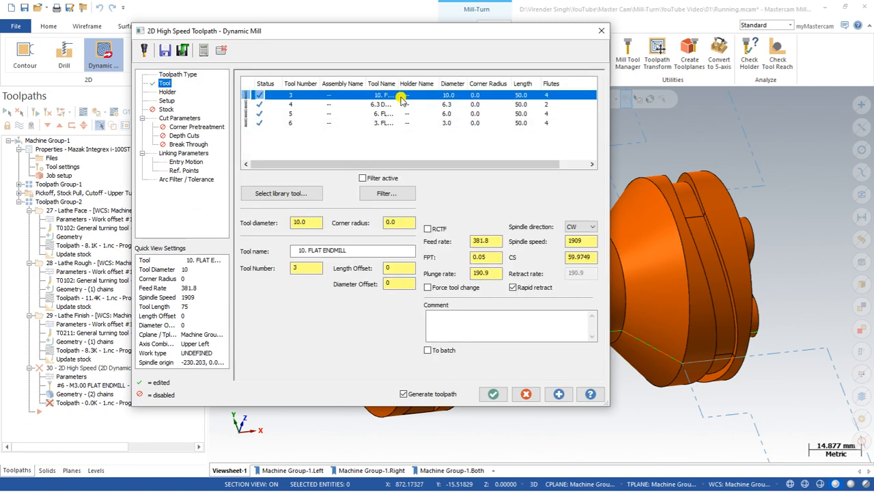
click(166, 100)
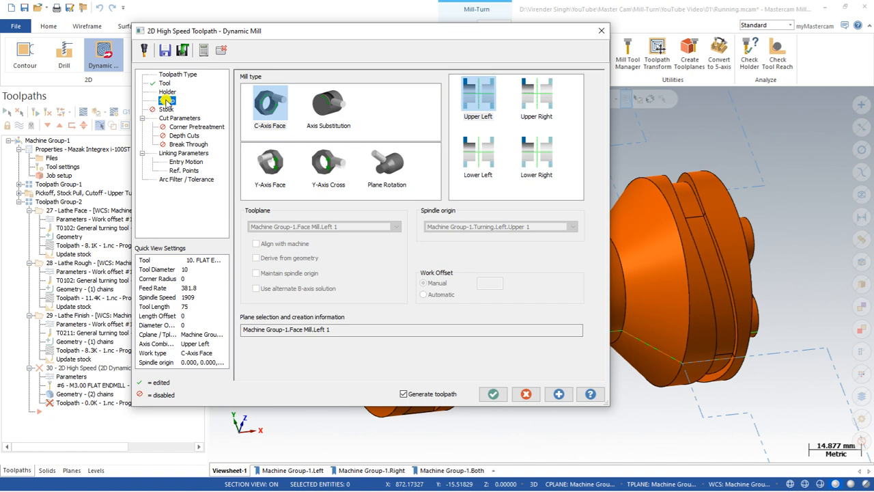
click(267, 102)
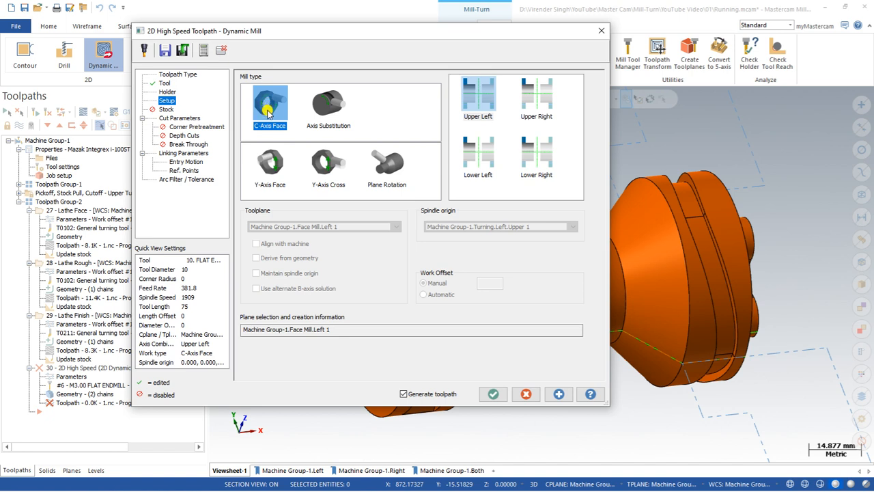
click(539, 94)
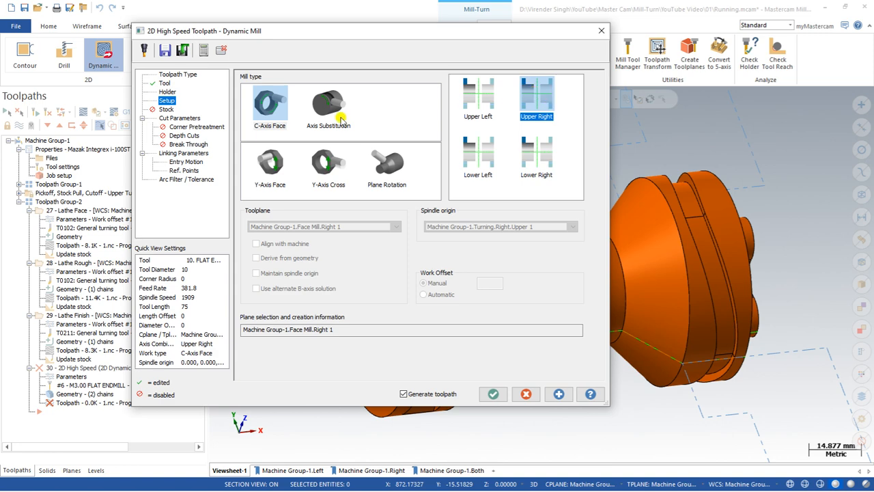
Step: Review the cut, corner pretreatment, depth cut, break through and linking parameters, and generate the Dynamic Mill toolpath
click(174, 119)
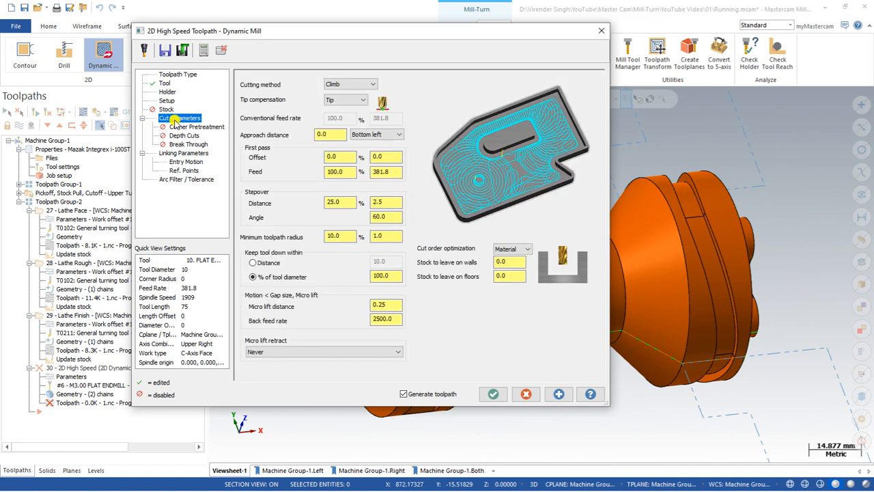
click(176, 127)
click(178, 135)
click(177, 144)
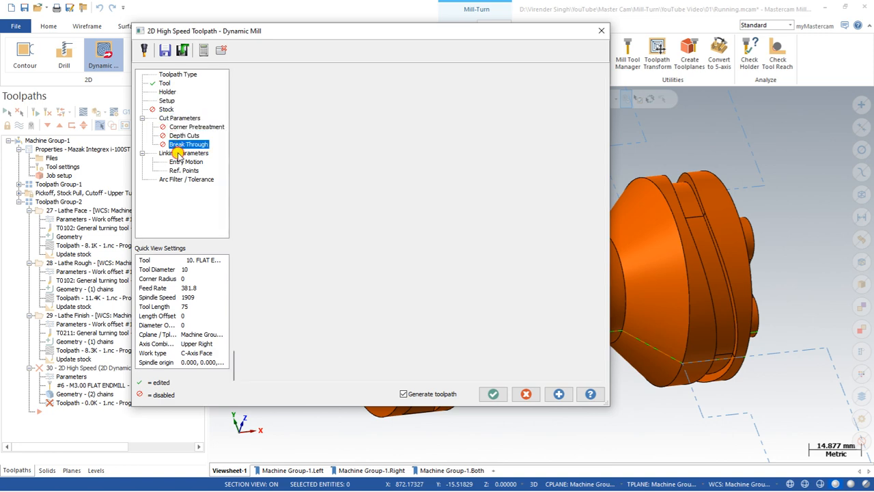
click(176, 154)
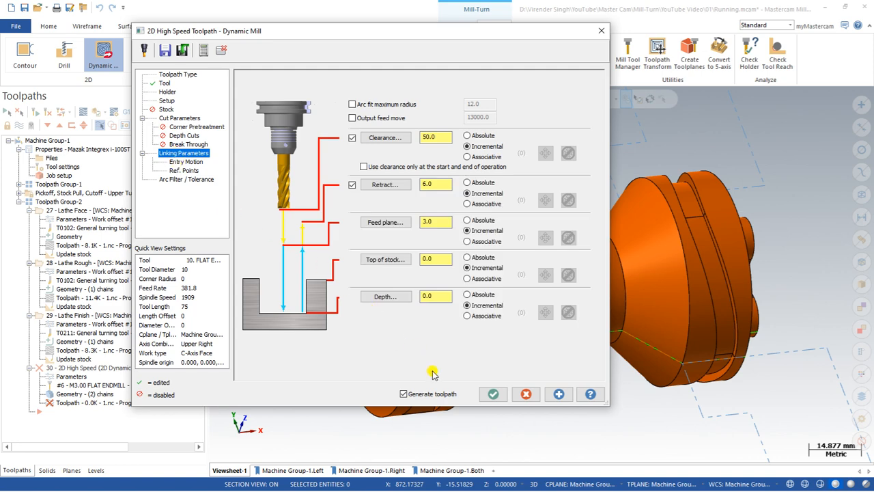
click(493, 393)
mouse_move(433, 312)
middle_down()
mouse_move(497, 280)
mouse_move(423, 299)
middle_up()
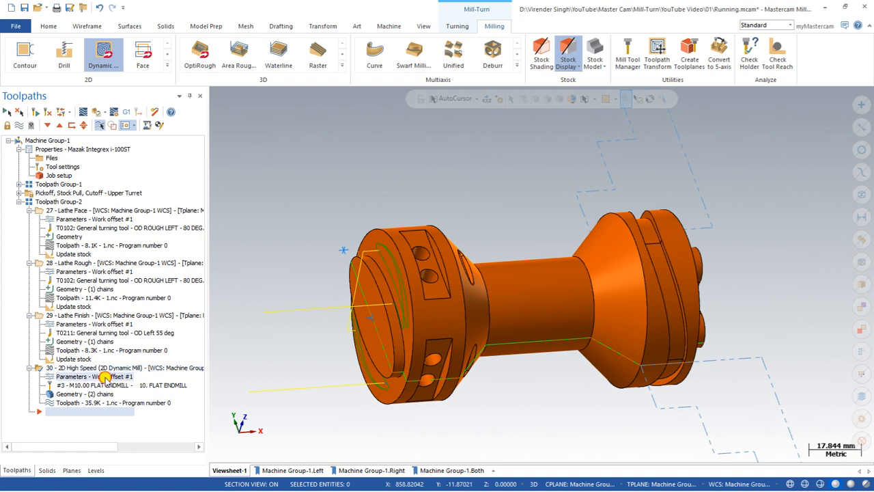
Step: Change the Dynamic Mill operation's machining region strategy to From outside and regenerate its toolpath
click(126, 376)
click(168, 75)
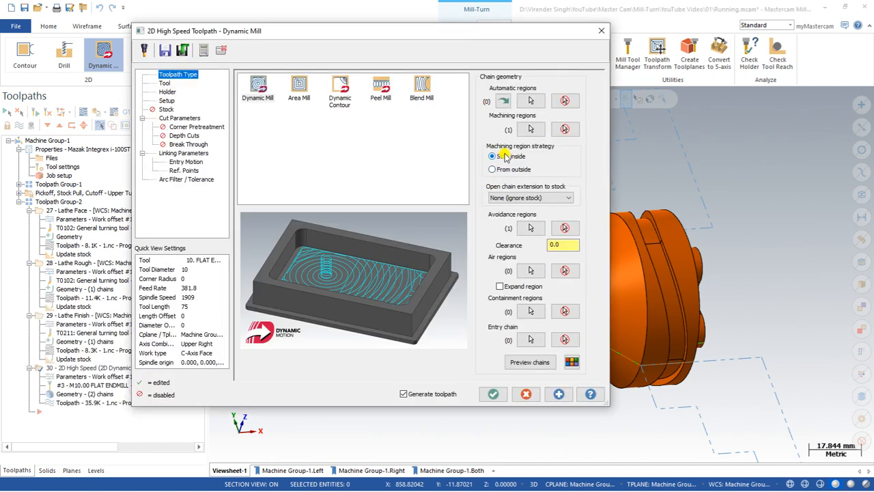
click(494, 169)
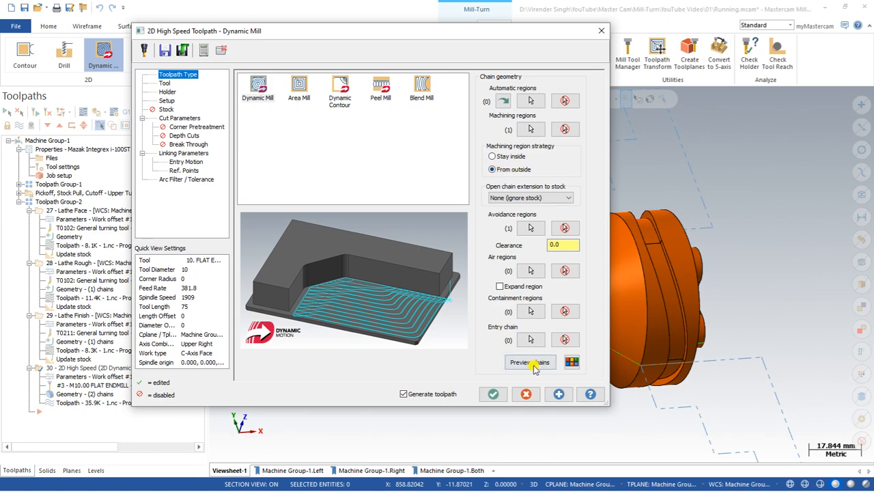
click(493, 394)
middle_drag(371, 253, 380, 272)
scroll(381, 272, up, 1)
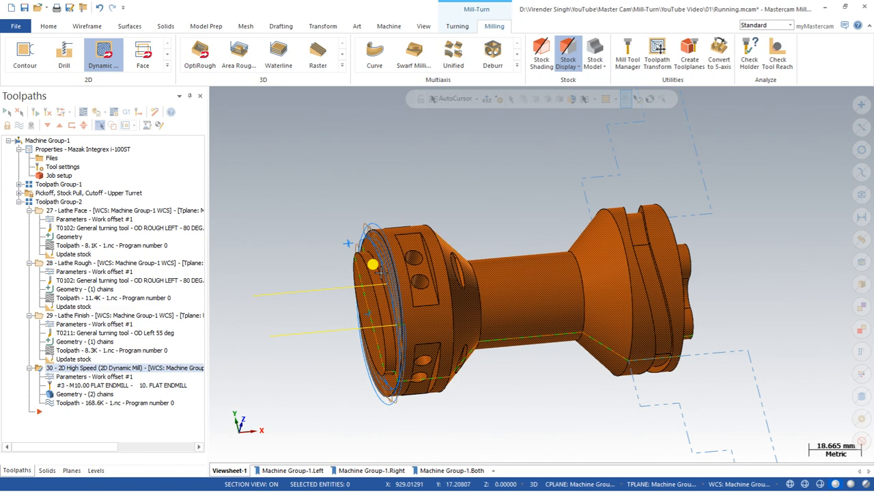
Step: Backplot the Dynamic Mill toolpath around the raised boss and play its simulation
click(83, 112)
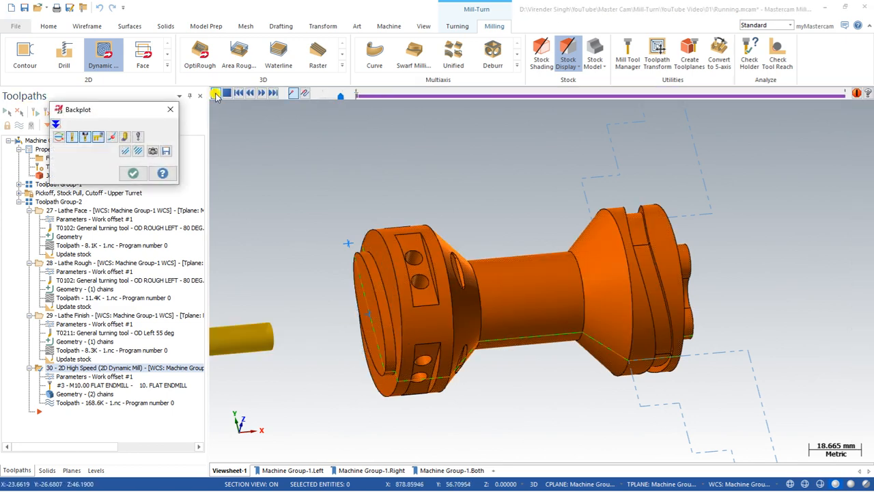
click(215, 96)
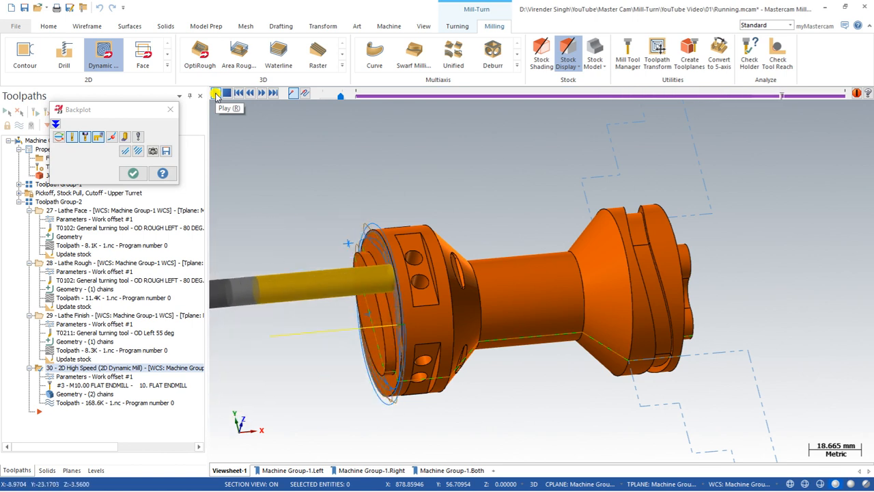
click(131, 175)
Step: Examine the Dynamic Mill toolpath around the boss from the top and from several oblique angles
scroll(393, 246, up, 3)
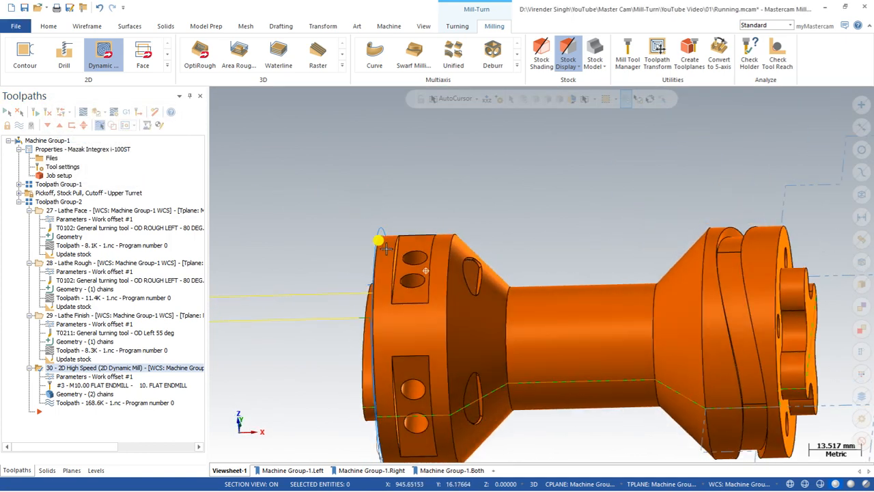
mouse_move(386, 250)
middle_down()
mouse_move(403, 233)
mouse_move(398, 217)
middle_up()
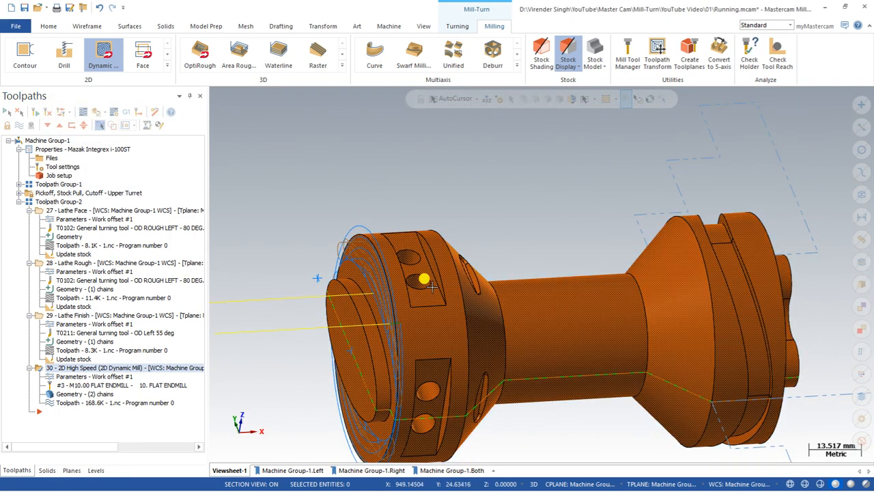
right_click(421, 185)
click(438, 248)
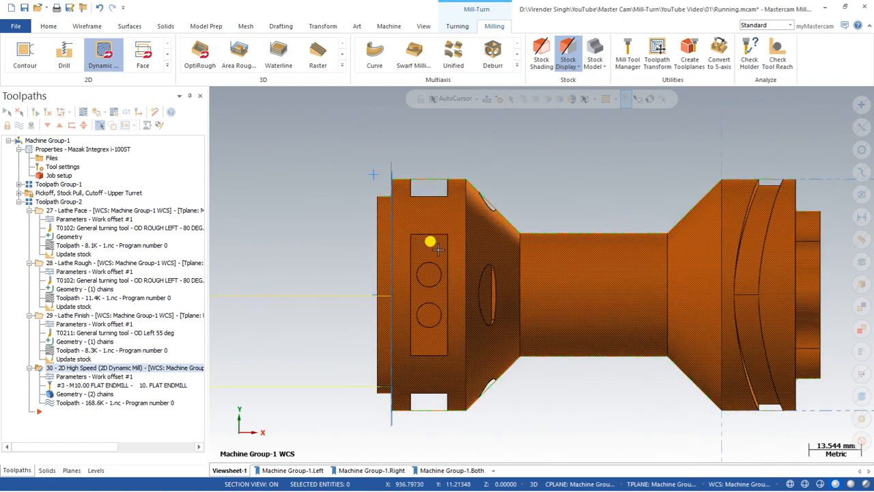
scroll(418, 265, down, 1)
scroll(433, 263, up, 3)
scroll(353, 235, down, 5)
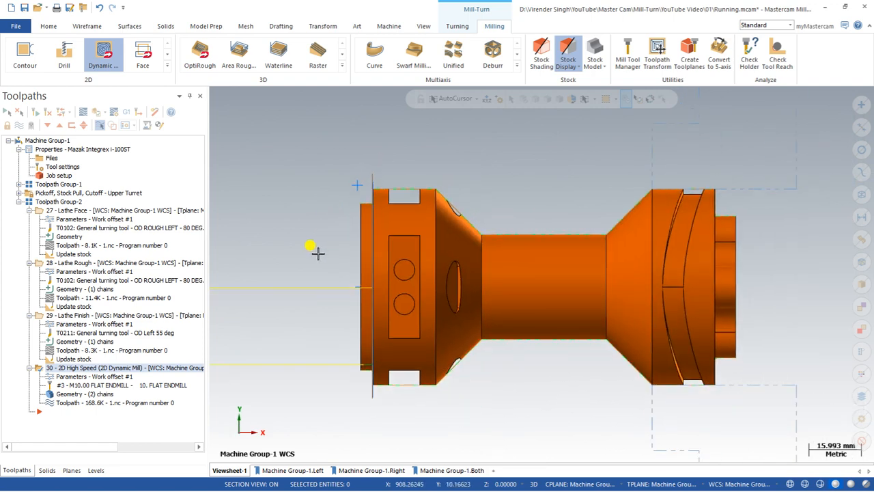
middle_drag(318, 253, 308, 201)
right_click(309, 199)
click(326, 259)
middle_drag(314, 236, 355, 205)
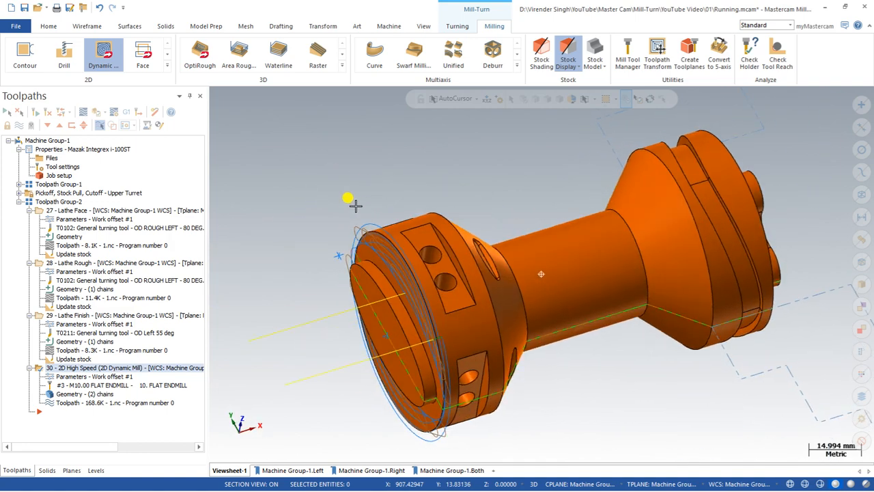
scroll(355, 206, down, 2)
scroll(461, 254, up, 5)
Step: Analyze the short edge of the recessed flat with the two holes to read its length
right_click(458, 157)
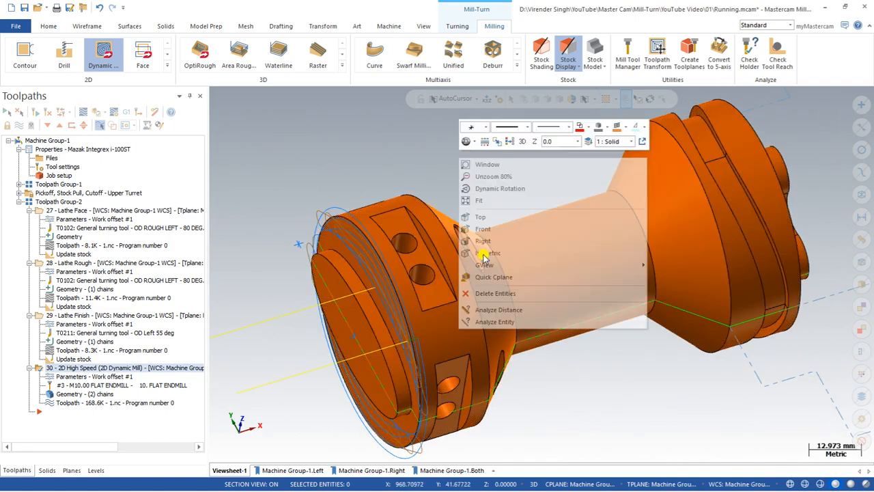
click(494, 322)
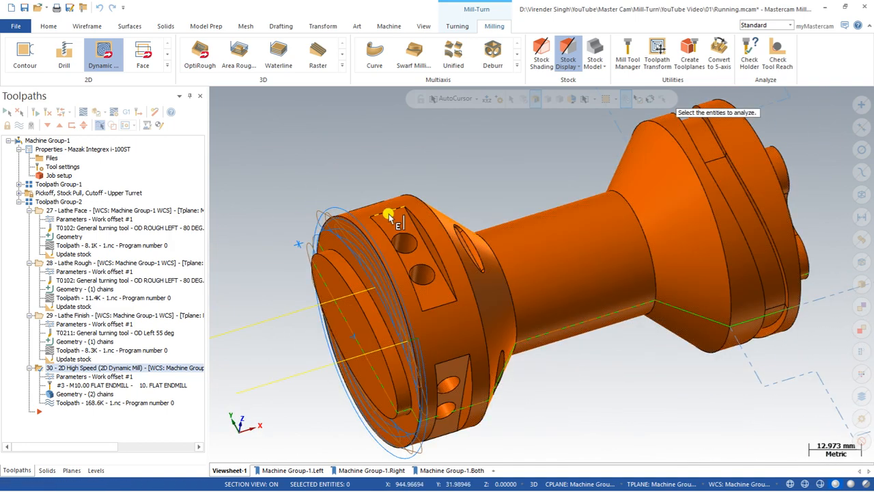
click(389, 216)
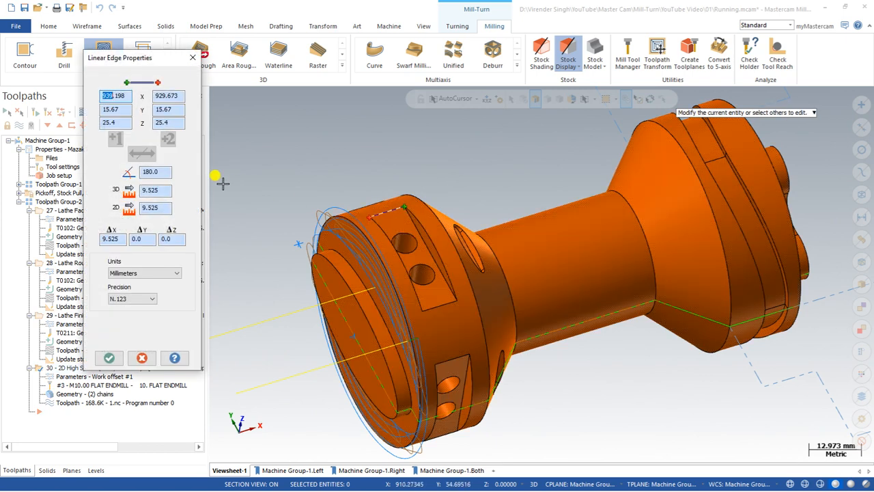
click(193, 58)
Step: Start a Contour toolpath and chain the long edge of the two-hole flat nearest the boss as its geometry
right_click(277, 115)
click(290, 212)
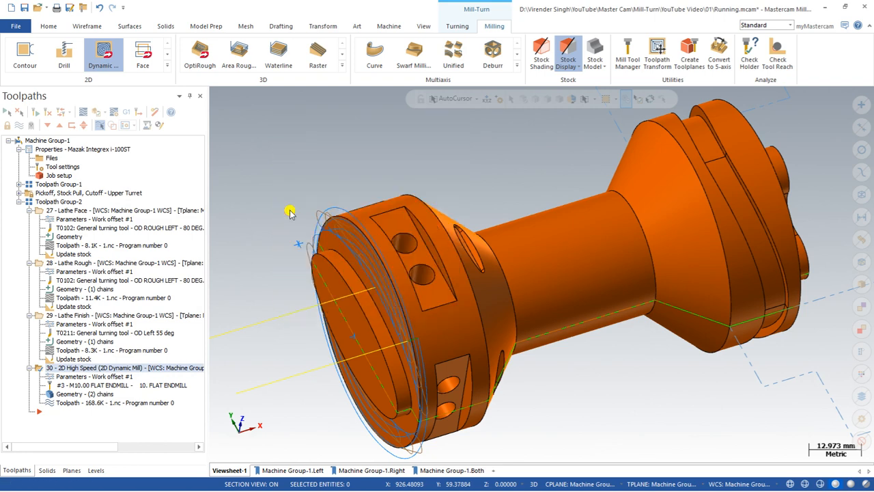
click(167, 67)
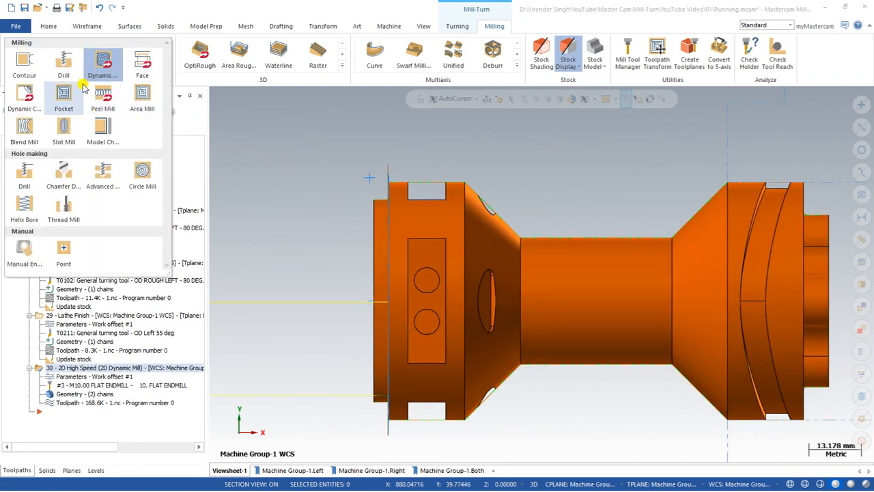
click(26, 67)
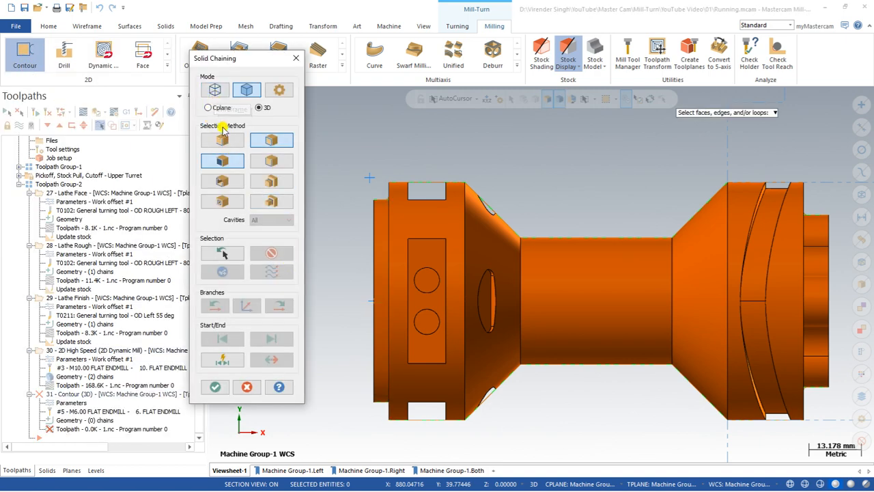
middle_drag(464, 307, 414, 346)
click(232, 147)
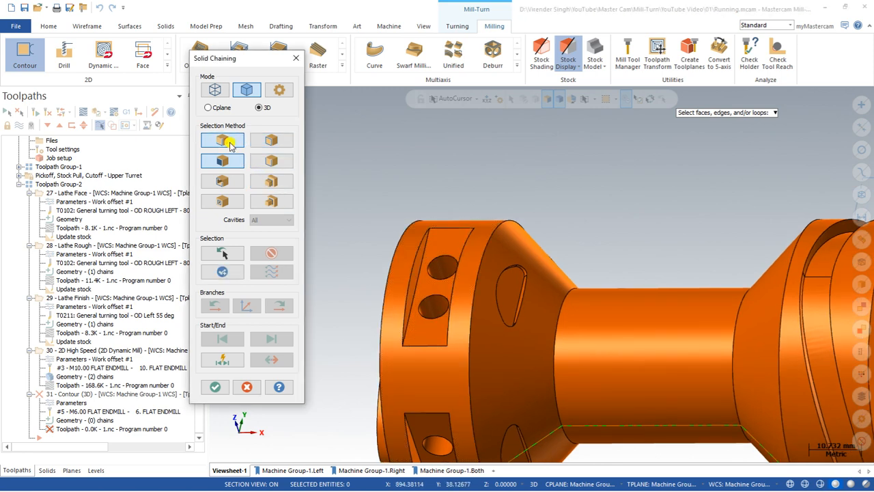
click(414, 299)
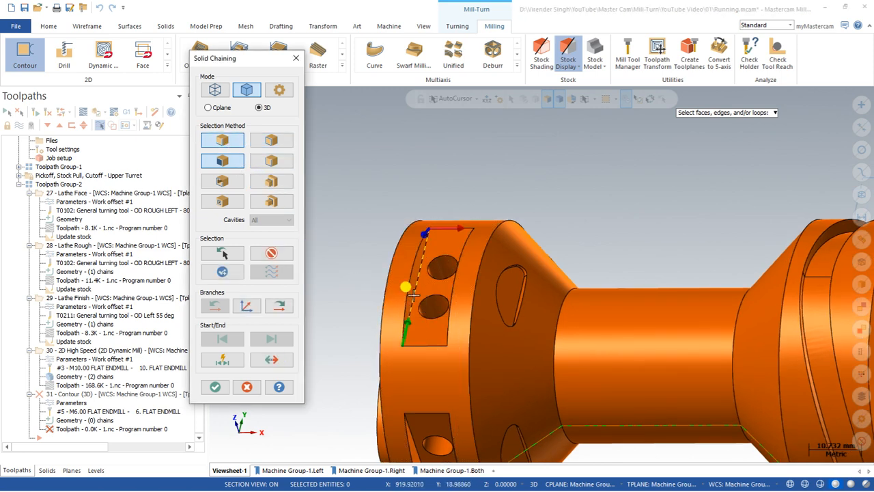
click(216, 386)
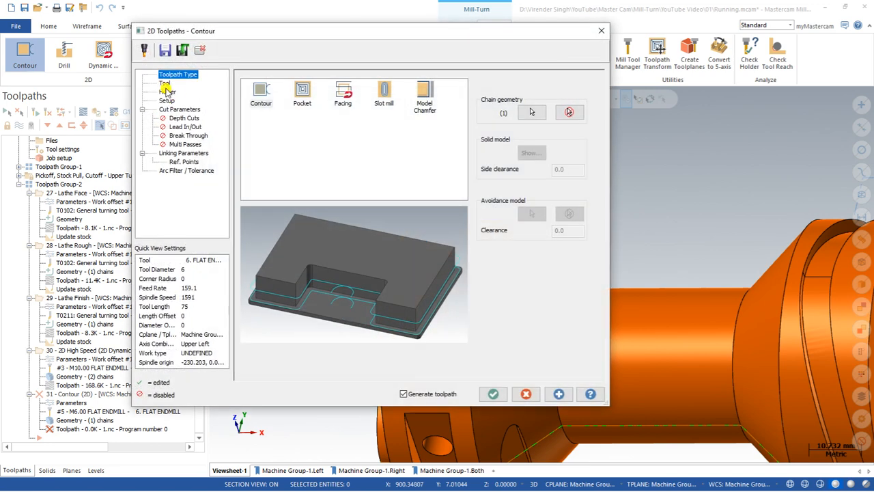
Step: Filter the tool library to flat endmills and choose the 8 mm flat endmill for the contour operation
click(165, 83)
click(275, 194)
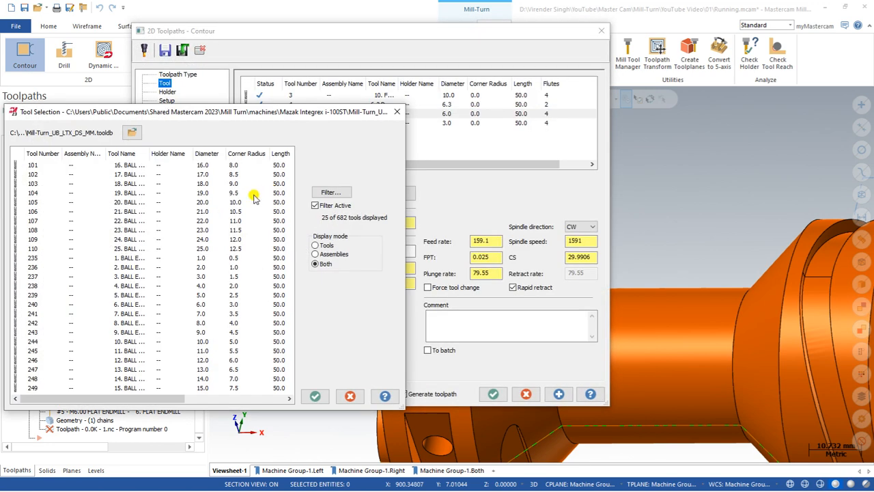
click(331, 192)
double_click(34, 154)
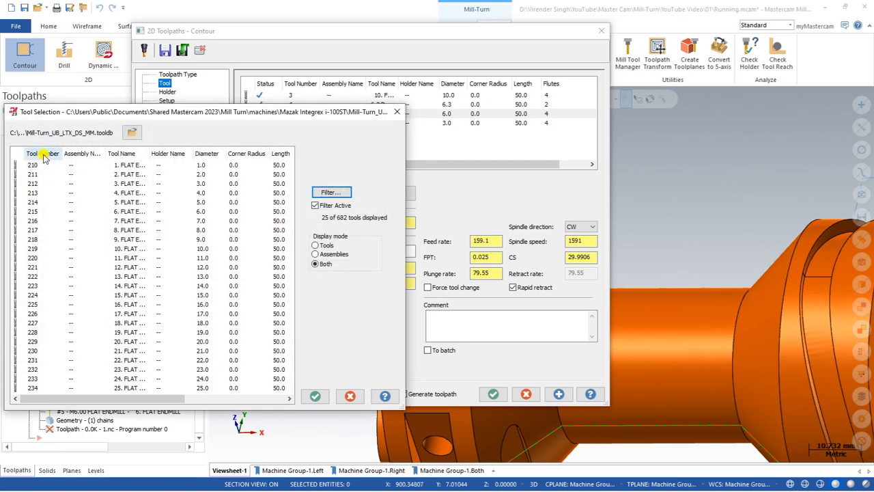
Step: Set the contour's mill type to Y-Axis Cross with the Upper Right turret and spindle combination, and generate the toolpath
click(167, 100)
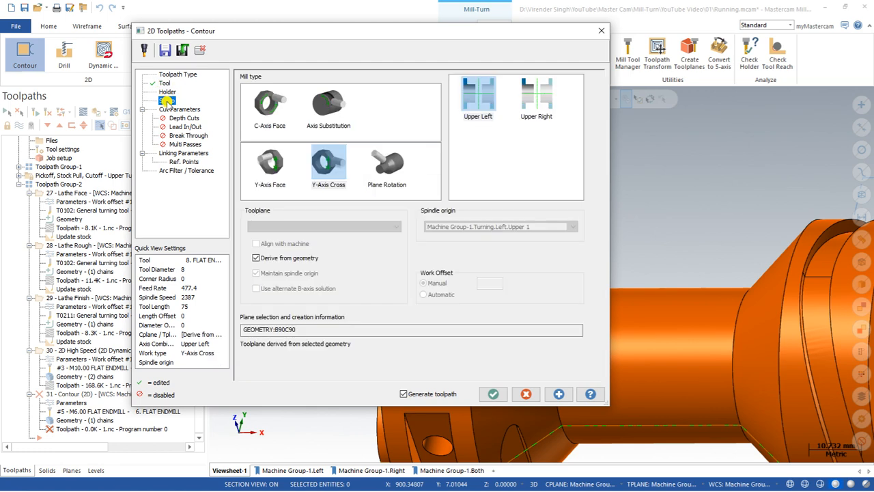
click(331, 167)
click(543, 97)
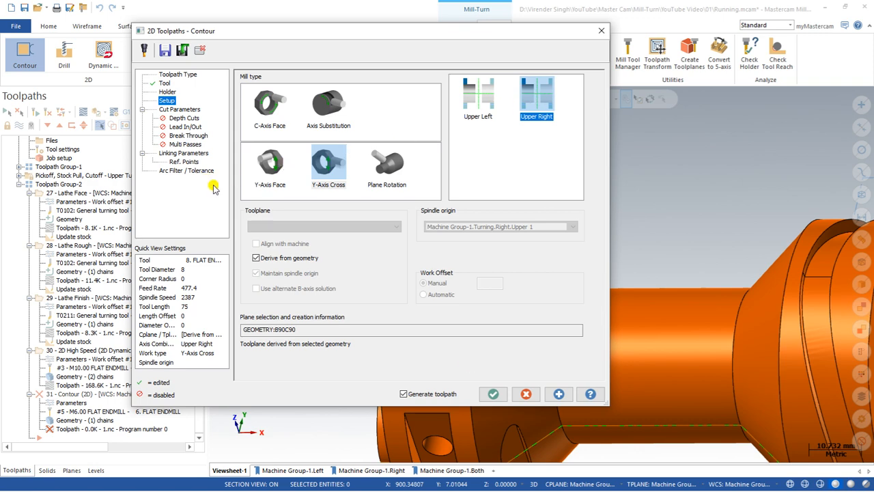
click(493, 393)
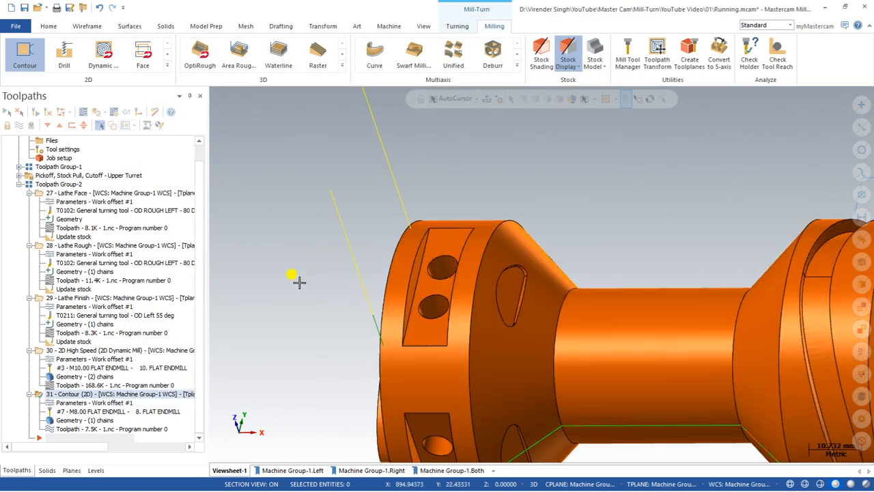
Step: Change the contour operation's compensation direction to Right and regenerate its toolpath
middle_drag(298, 281, 539, 295)
click(63, 401)
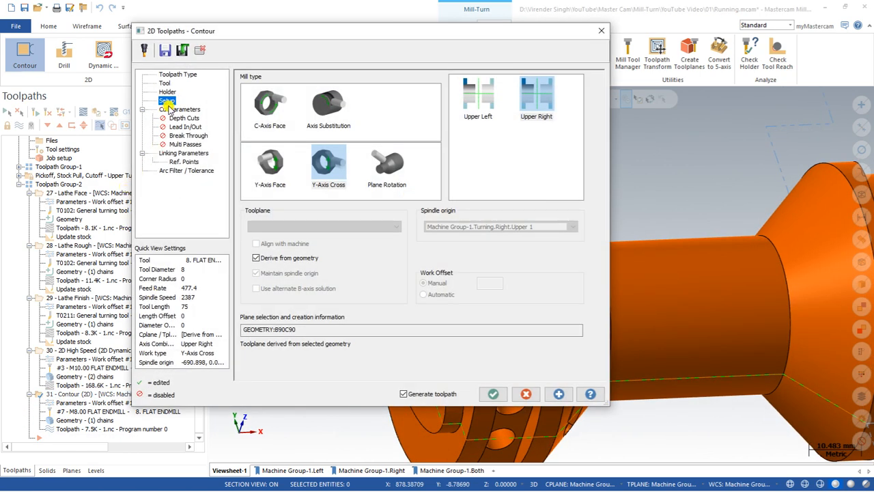
click(179, 110)
click(366, 116)
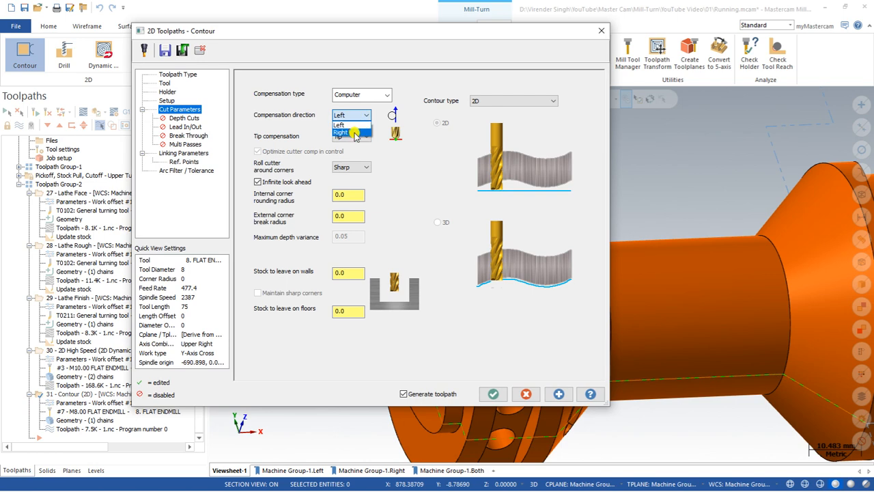
click(348, 134)
click(492, 392)
Step: Backplot the contour toolpath to check the 8 mm endmill's position over the two-hole flat
scroll(505, 252, up, 2)
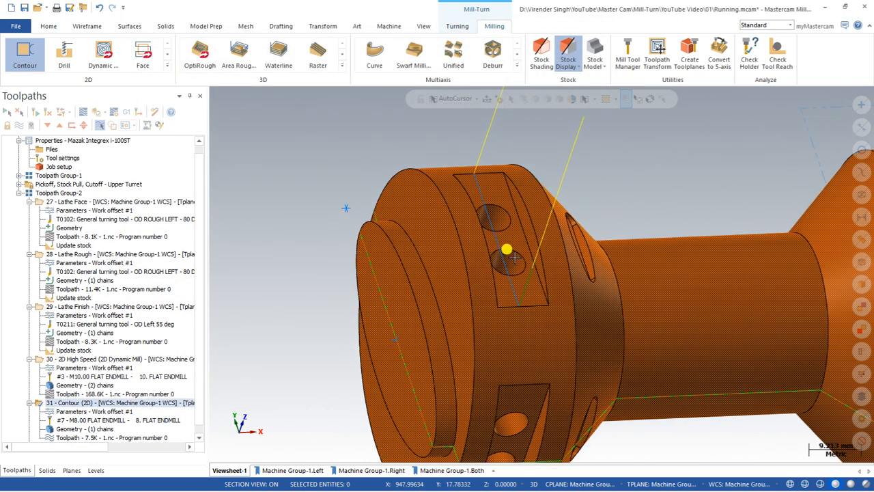
mouse_move(508, 250)
middle_down()
mouse_move(488, 241)
mouse_move(514, 250)
middle_up()
click(83, 117)
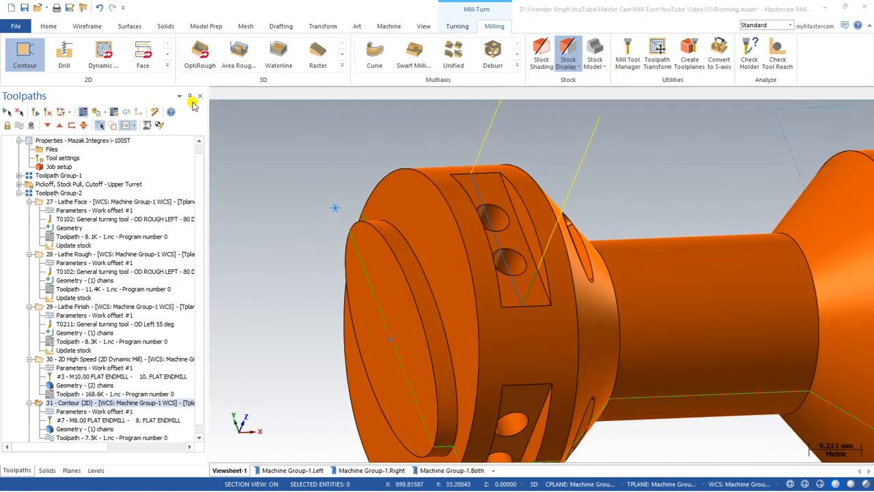
click(217, 96)
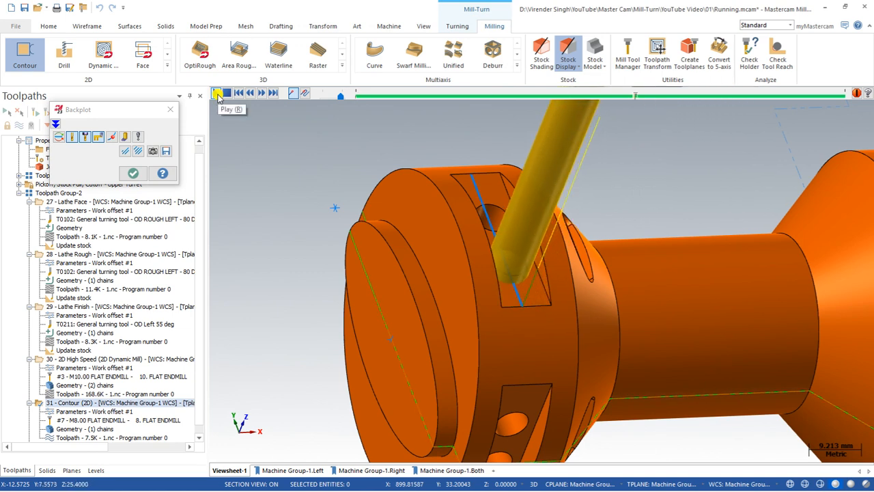
click(132, 173)
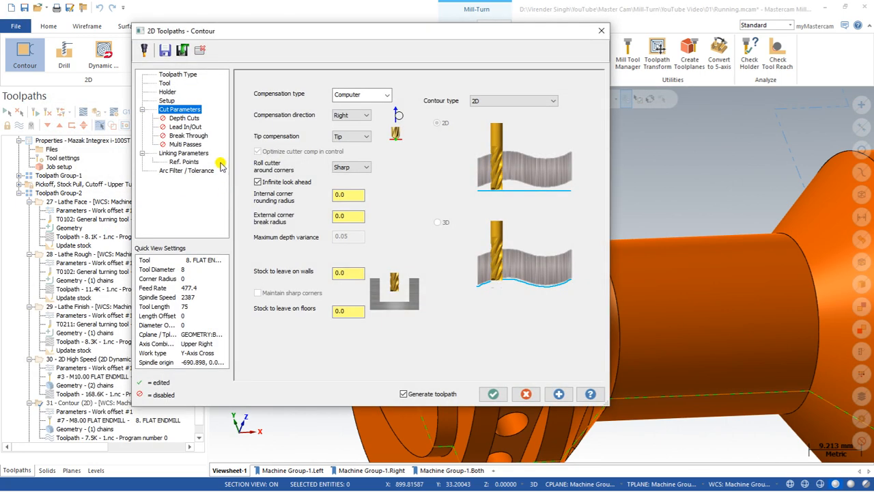
Step: Enable Lead In/Out on the contour operation with an arc radius of 0 and regenerate the toolpath
click(186, 127)
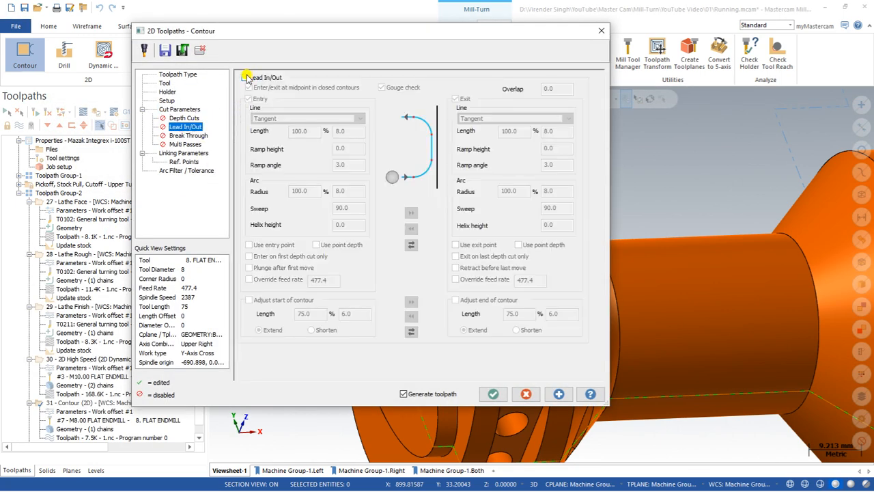
click(245, 78)
double_click(307, 190)
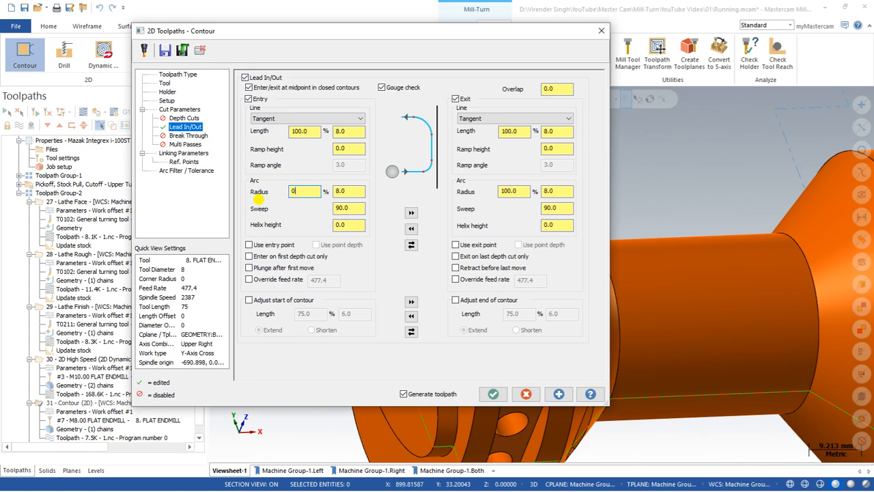
click(494, 396)
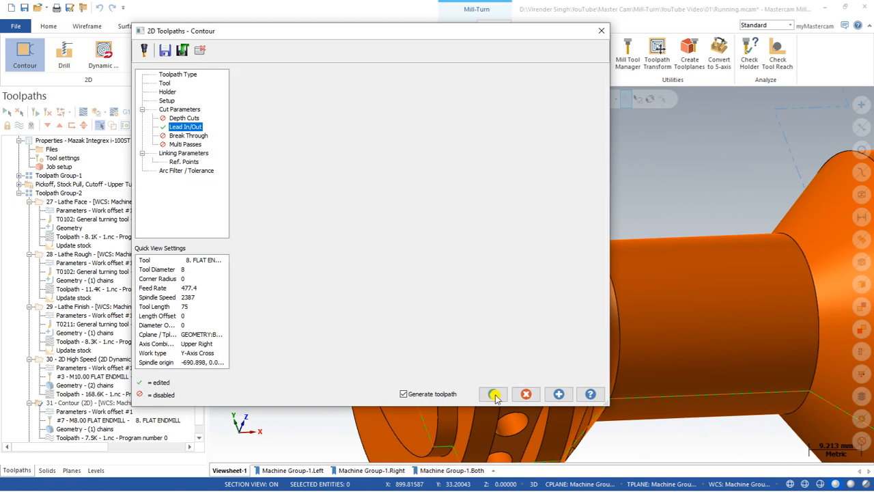
Step: Backplot the contour toolpath again to check its lead-in and lead-out moves on the two-hole flat
scroll(393, 302, down, 2)
scroll(488, 257, up, 2)
scroll(478, 253, down, 2)
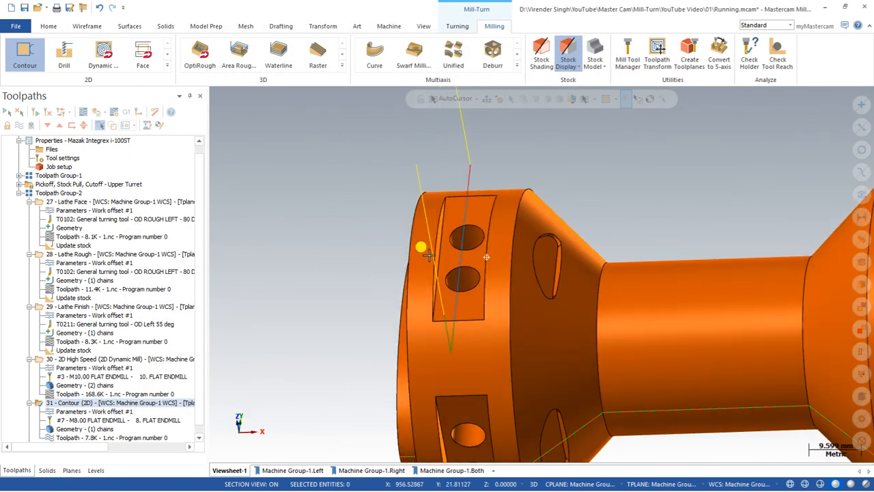
scroll(419, 248, up, 2)
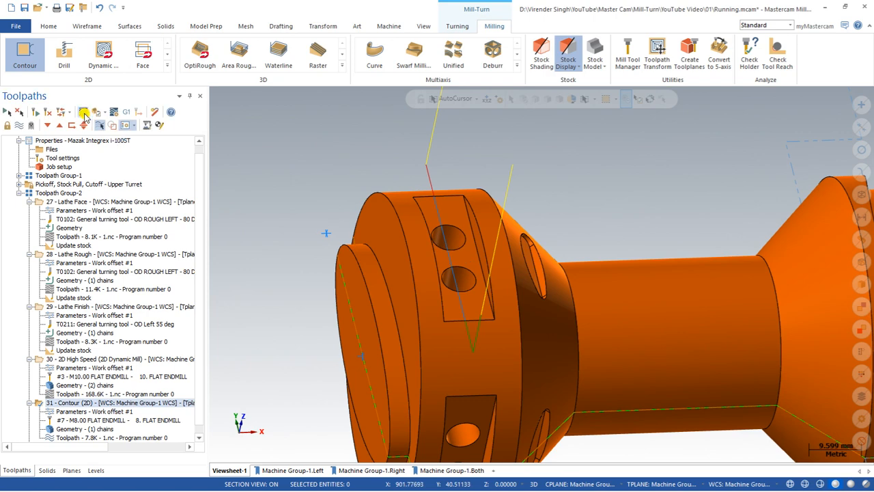
click(83, 113)
click(214, 94)
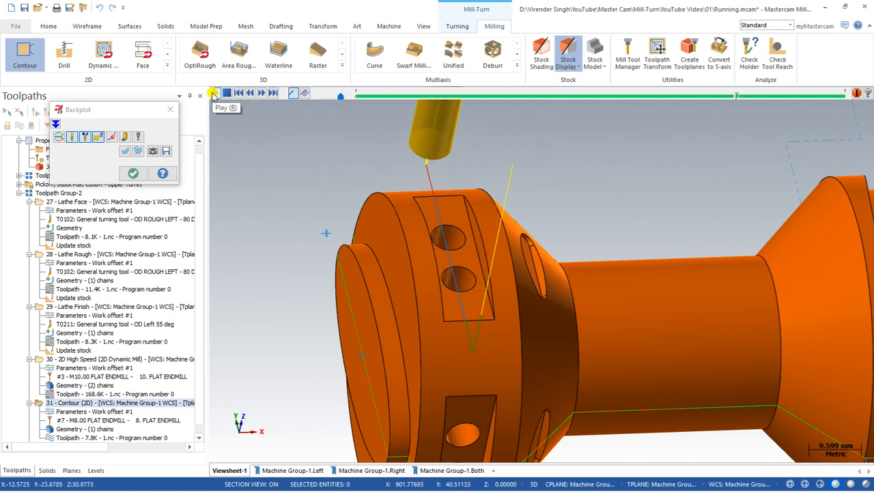
click(131, 173)
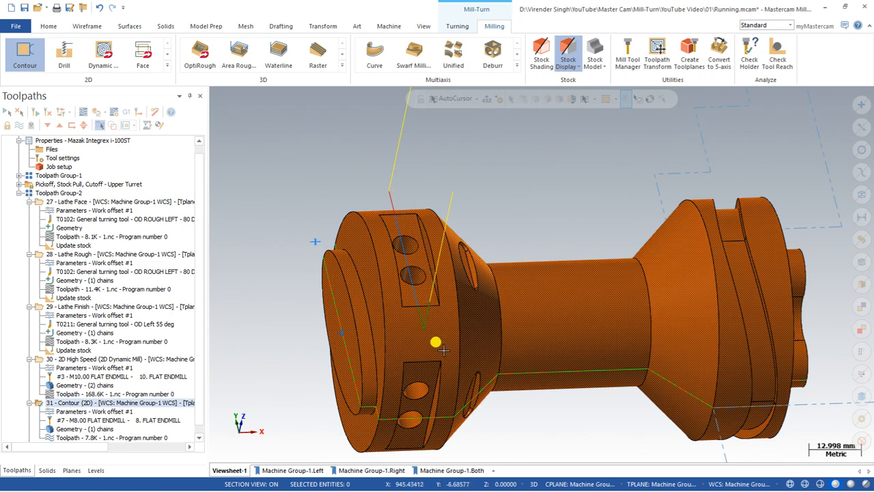
scroll(337, 217, down, 1)
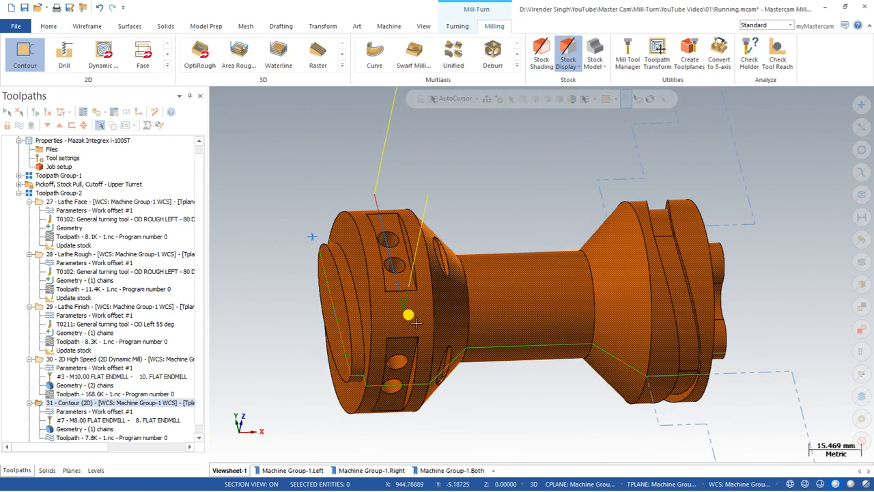
Step: Add the opposite long edge of the two-hole flat as a second chain in the contour operation and regenerate its toolpath
click(167, 66)
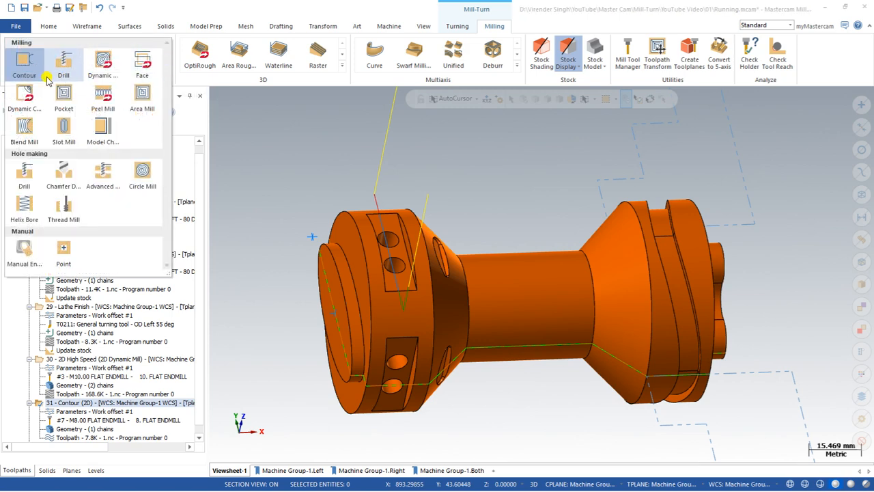
click(25, 64)
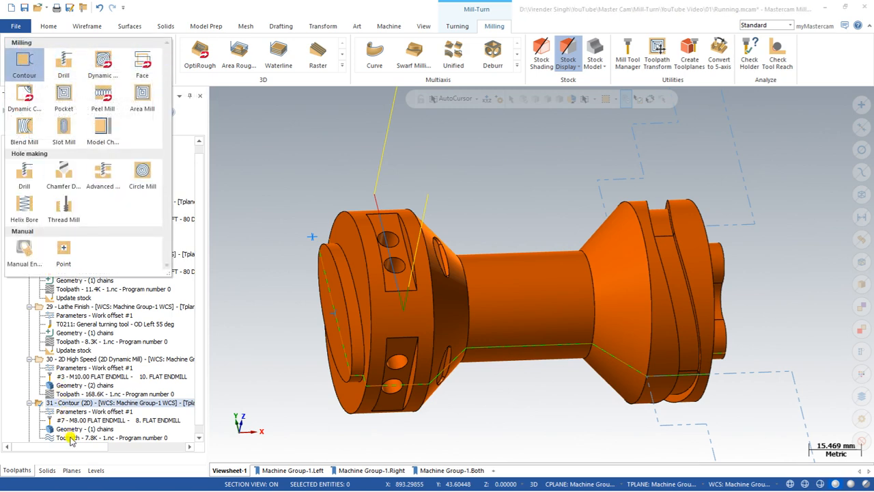
right_click(46, 185)
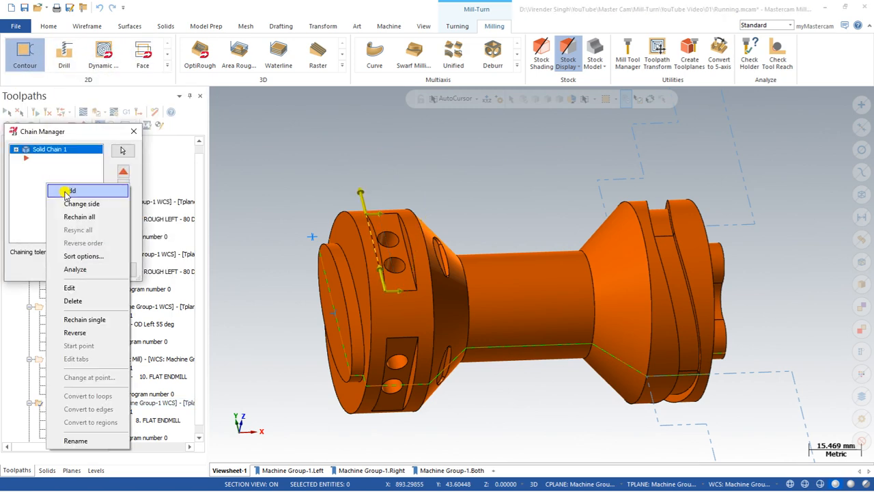
click(67, 191)
scroll(440, 242, up, 1)
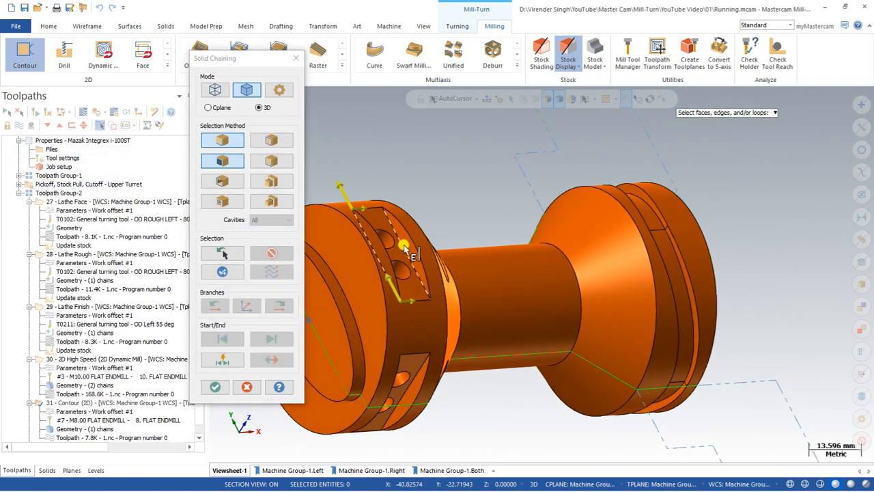
click(408, 252)
click(215, 387)
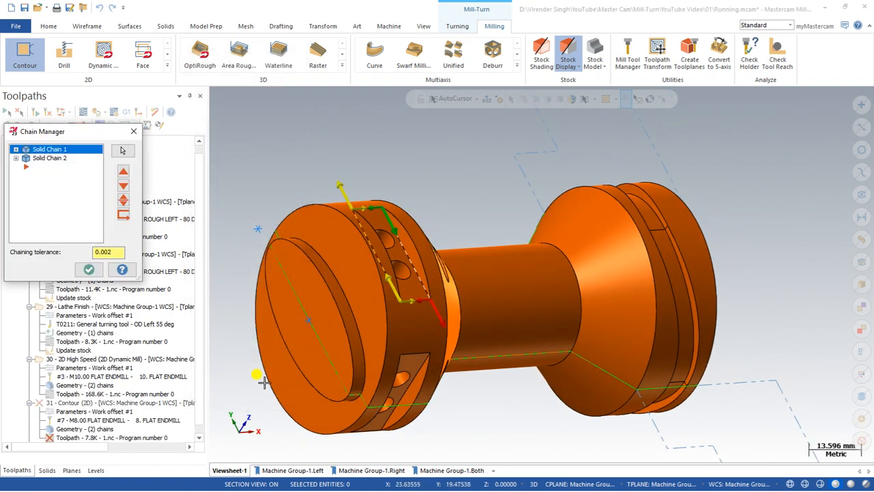
click(89, 269)
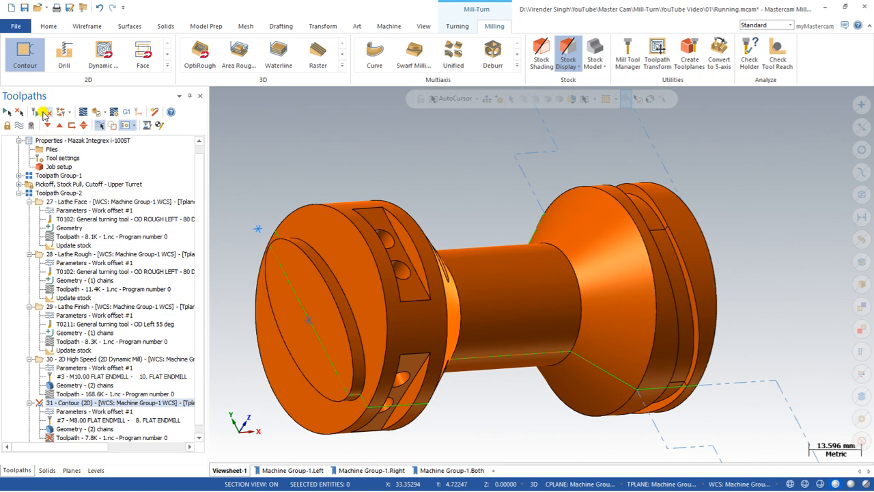
click(44, 114)
Step: Backplot the two-chain contour toolpath to check the 8 mm endmill's passes along both edges of the flat
middle_drag(362, 243, 339, 240)
scroll(339, 241, down, 2)
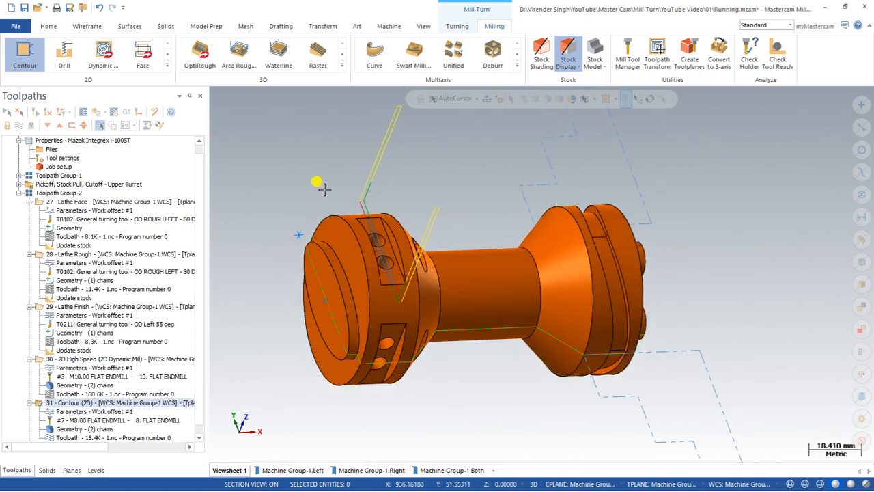
click(83, 111)
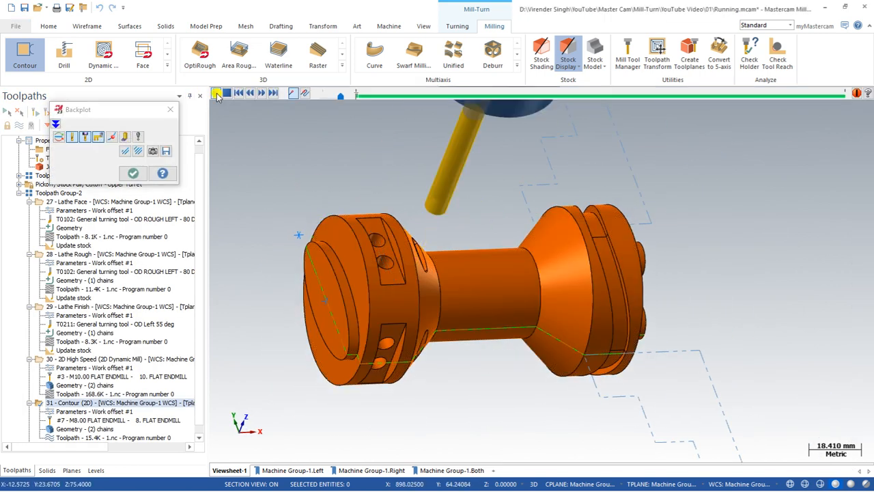
click(216, 93)
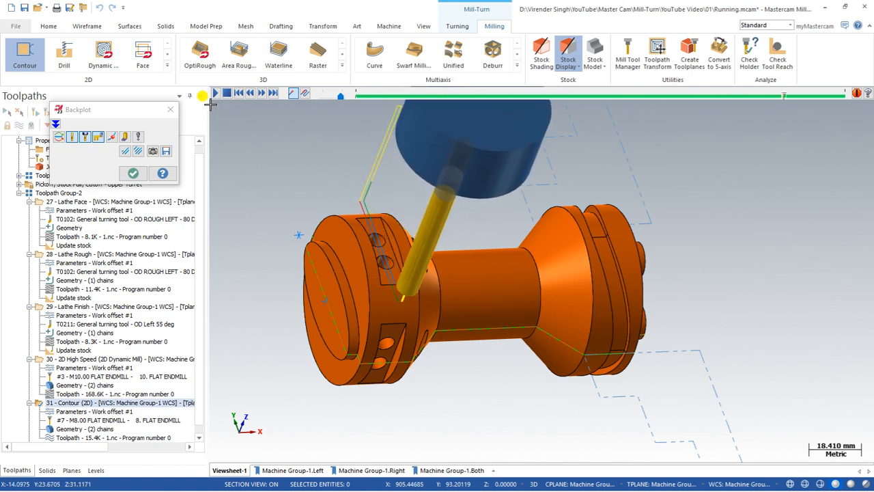
click(133, 173)
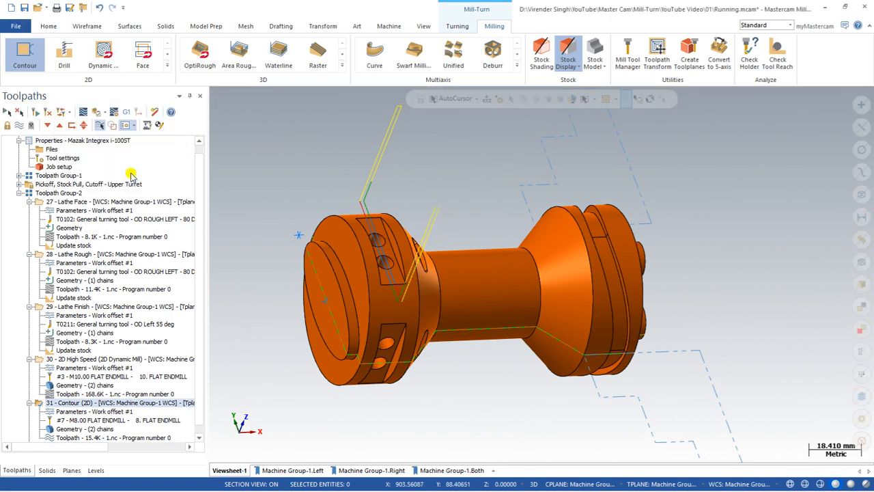
Step: Create a Rotary Rotate toolpath transform of the contour operation using Y-Axis Cross, Upper Right, with 3 instances at 90 degrees
scroll(336, 193, down, 2)
scroll(335, 194, up, 2)
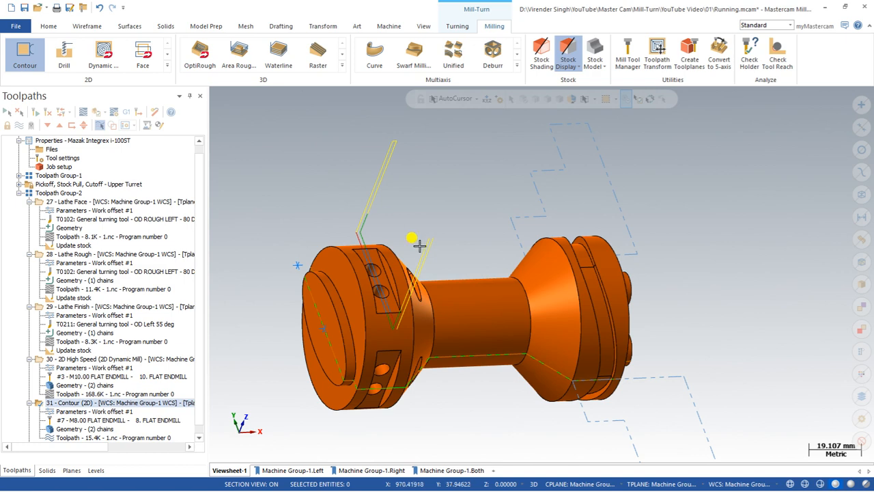
scroll(459, 237, up, 1)
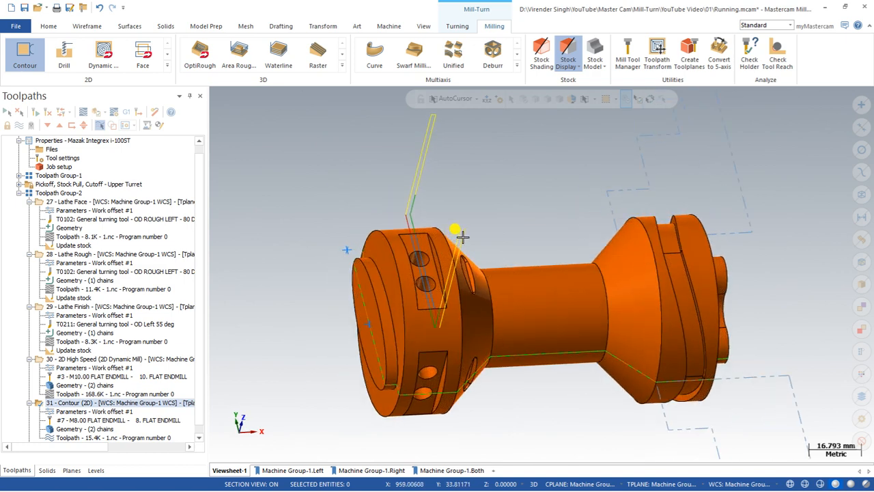
click(657, 54)
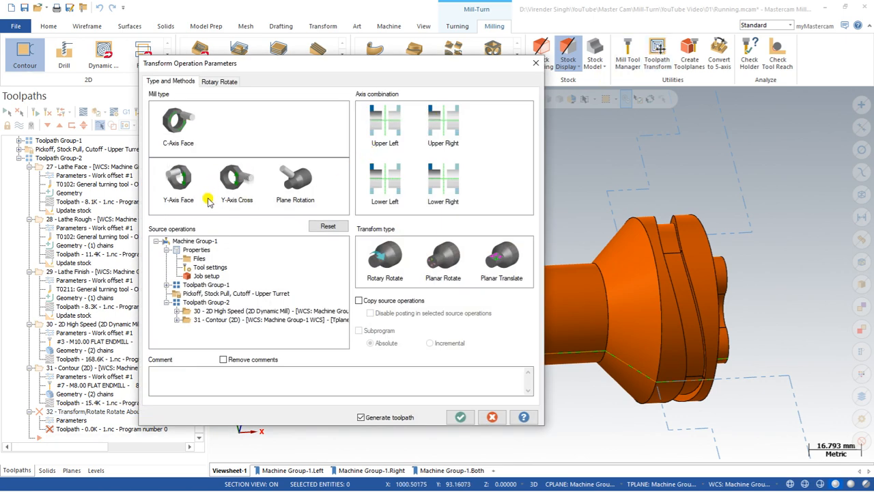
click(185, 321)
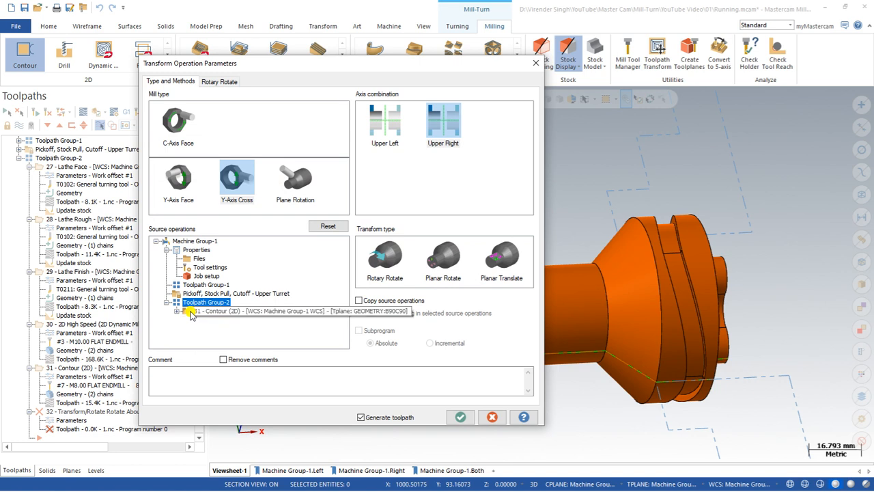
click(373, 258)
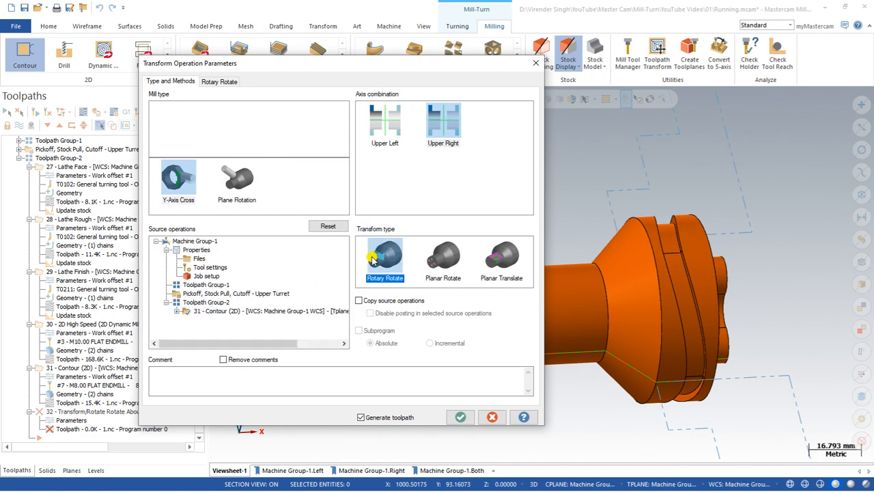
click(222, 86)
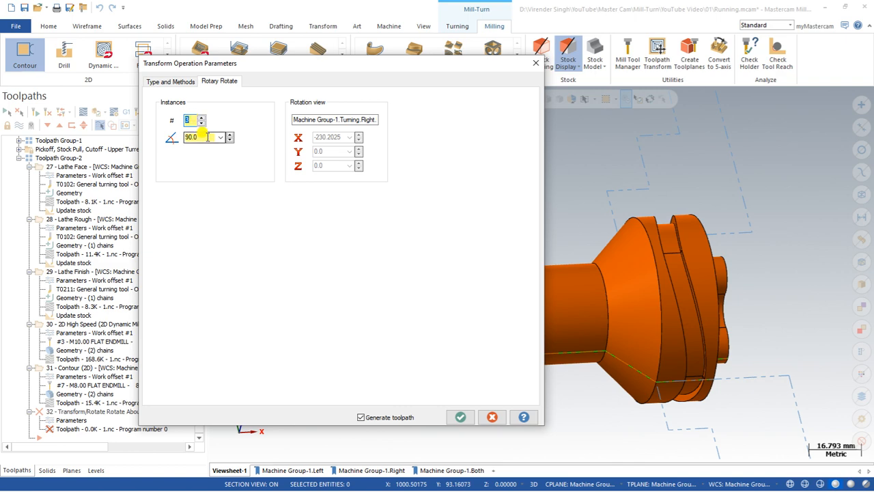
click(462, 420)
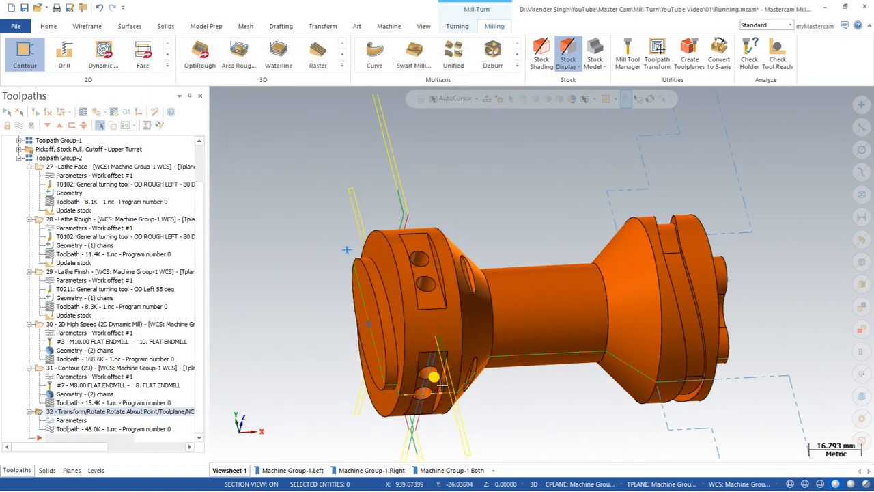
Step: Examine the rotated contour toolpaths on the other flats around the flange
scroll(394, 276, down, 3)
middle_drag(401, 253, 421, 181)
right_click(421, 181)
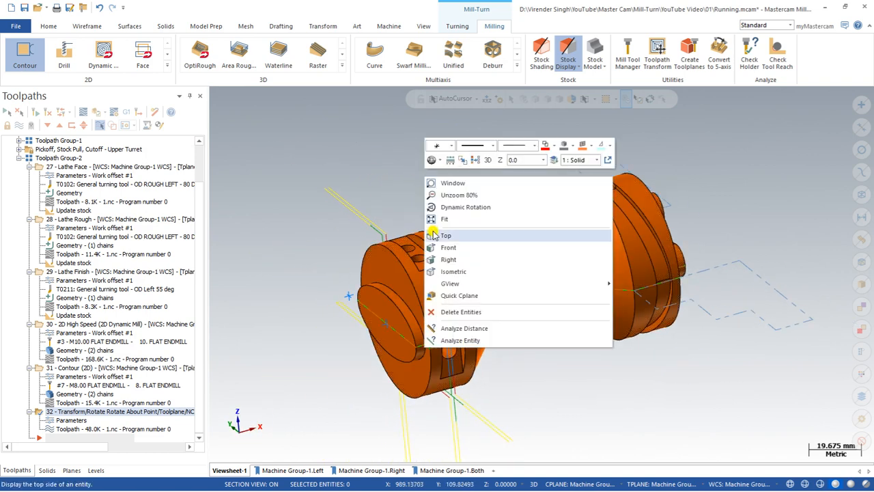
click(430, 232)
middle_drag(360, 253, 399, 326)
scroll(405, 289, up, 4)
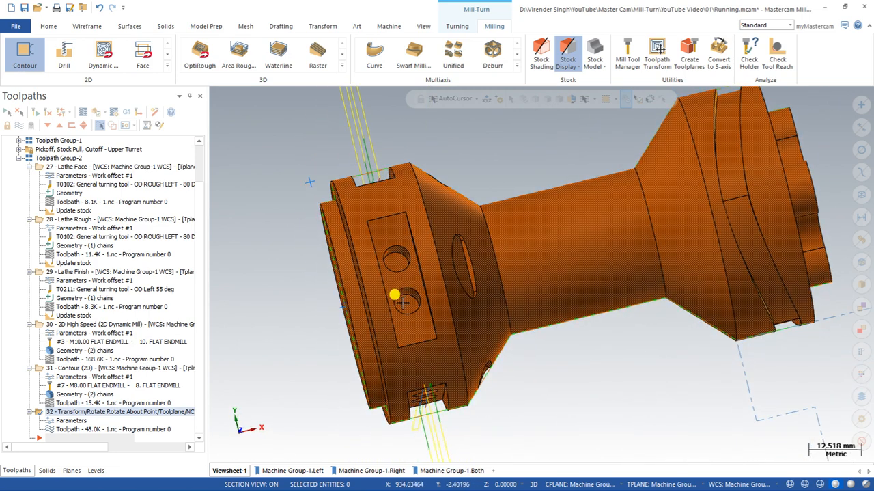
middle_drag(396, 260, 423, 166)
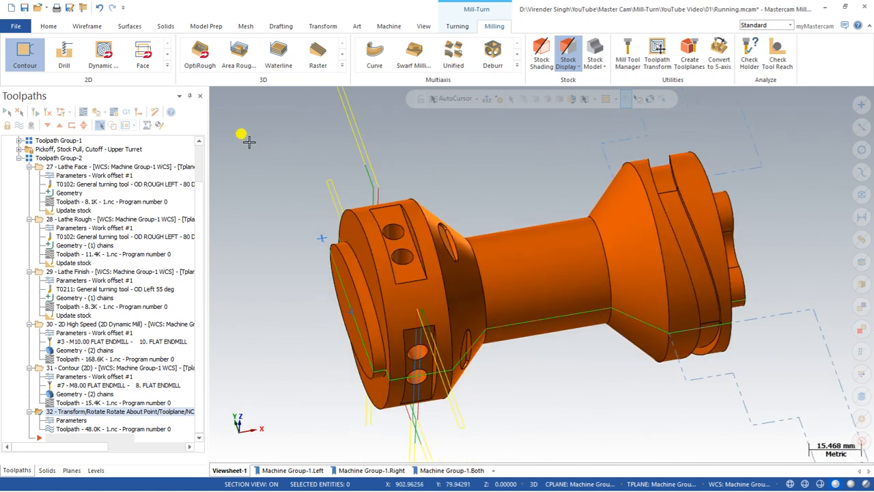
Step: Start a Drill toolpath and select the two 6.35 mm holes in the flat as its features
click(168, 65)
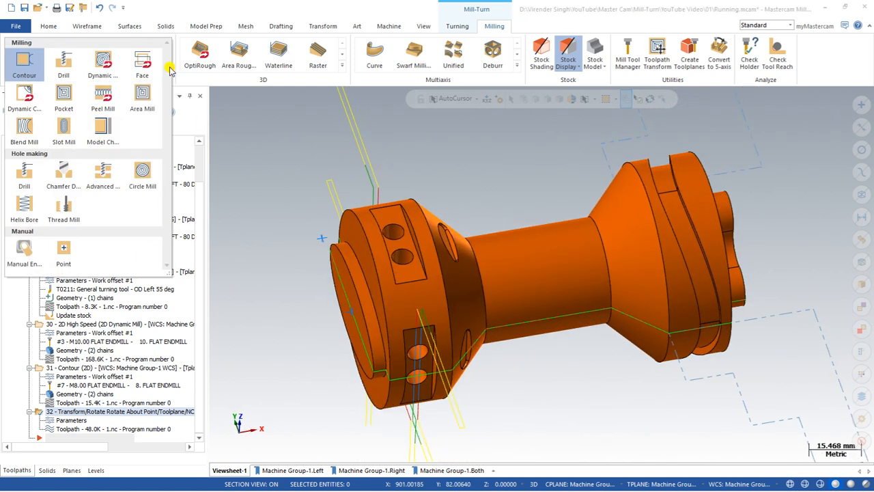
click(65, 61)
scroll(406, 258, up, 4)
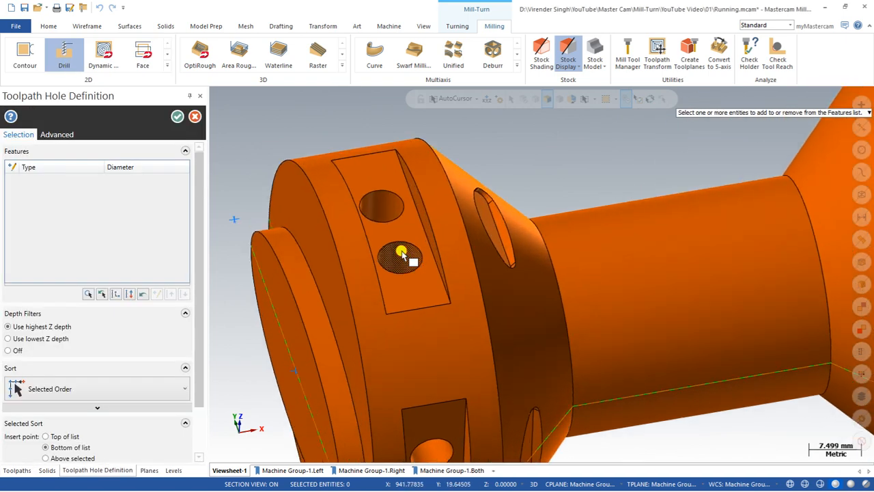
click(400, 251)
click(383, 200)
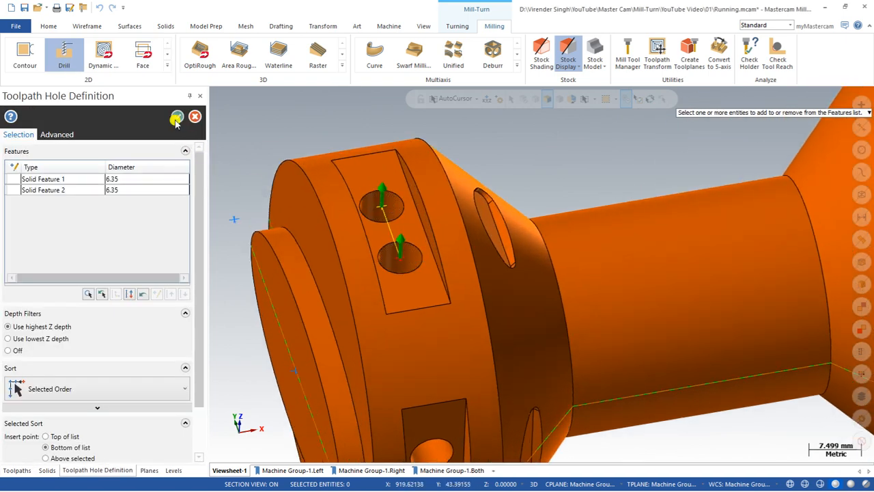
click(177, 118)
Step: Assign the 6.3 mm drill to the drilling cycle, derive its Plane Rotation toolplane from geometry, and generate the toolpath
click(166, 83)
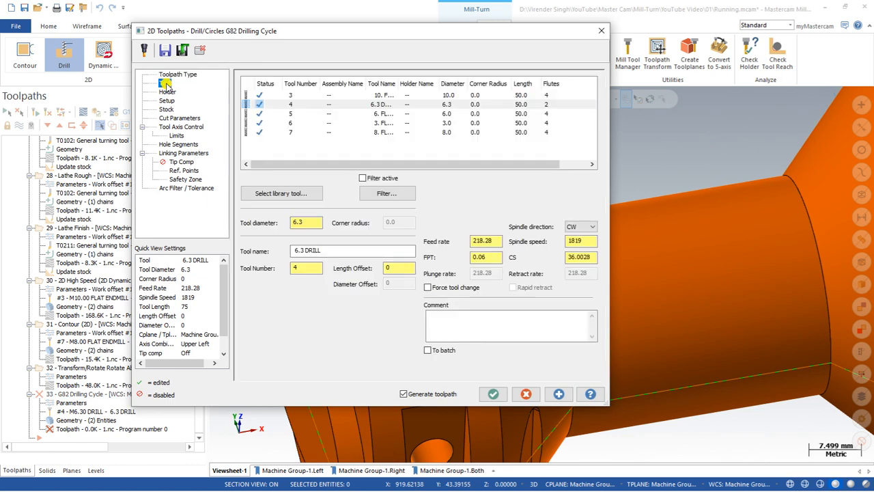
click(397, 105)
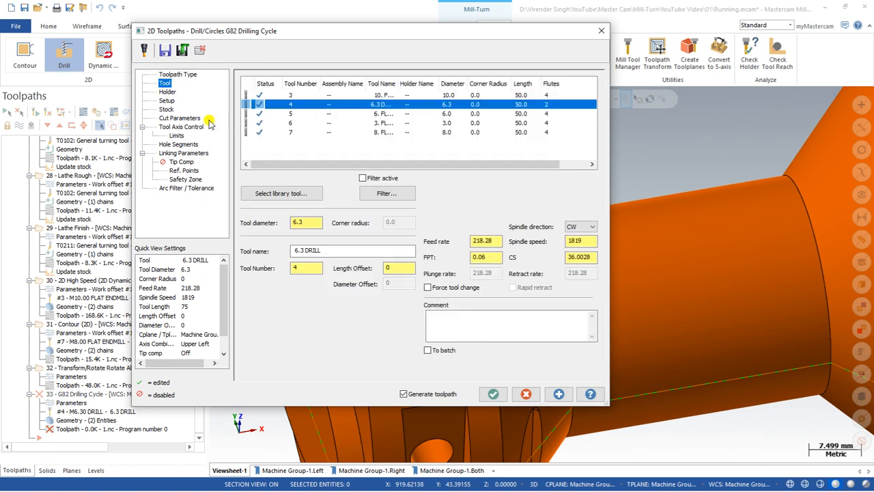
click(167, 110)
click(166, 102)
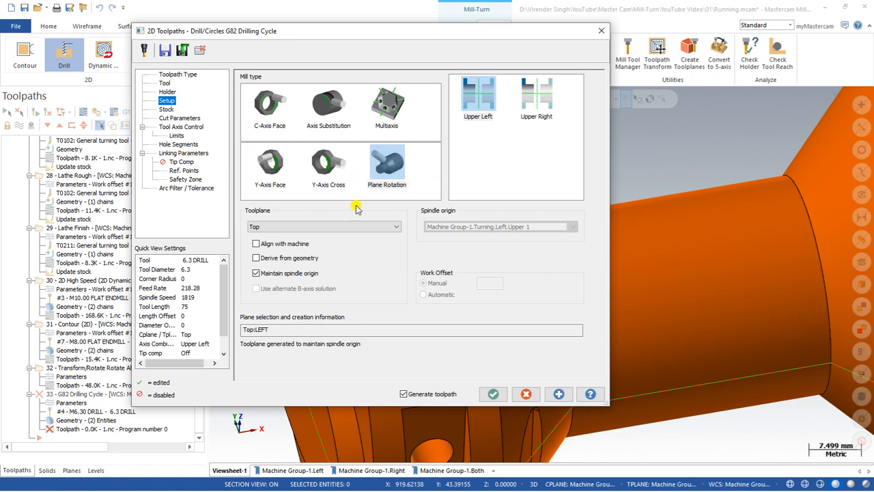
click(279, 259)
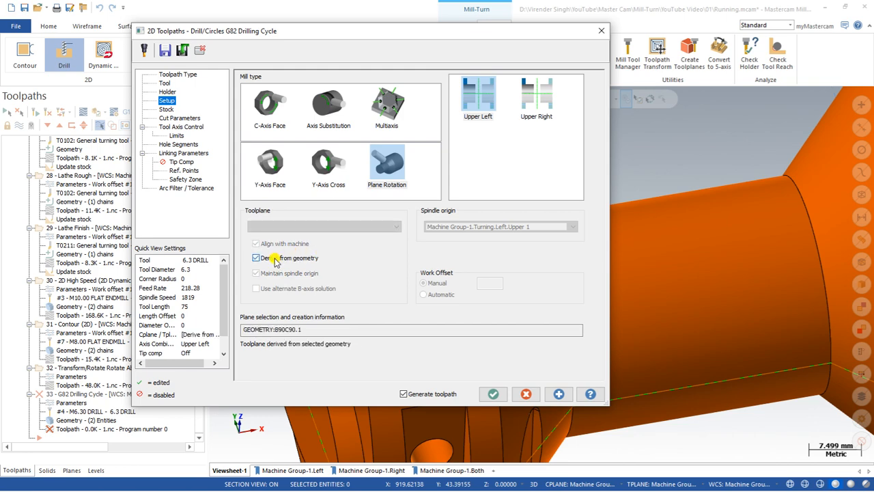
click(493, 393)
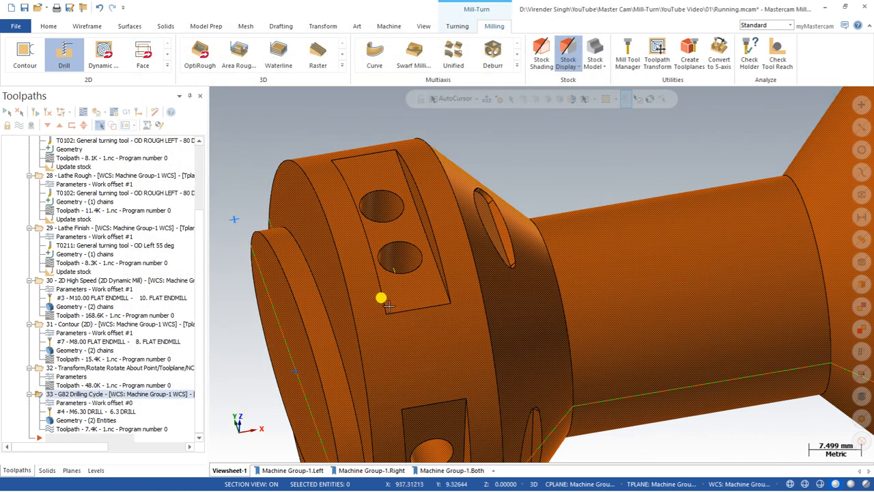
Step: Change the drilling operation's axis combination to Upper Right and regenerate its toolpath
click(74, 403)
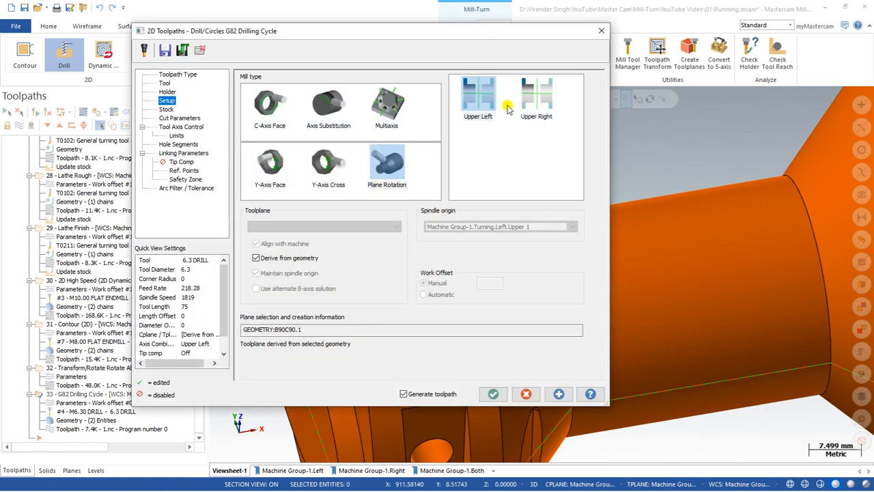
click(536, 98)
click(493, 393)
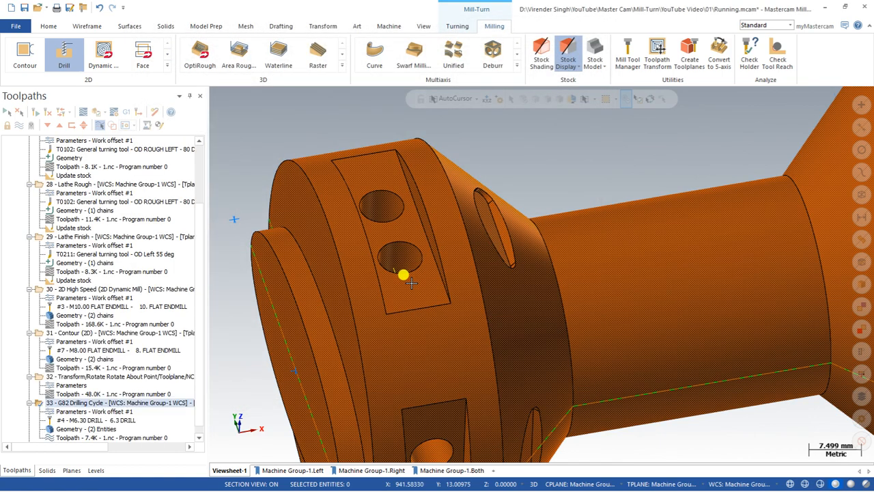
Step: Backplot the drilling toolpath to check how the 6.3 mm drill enters the two holes
mouse_move(406, 286)
middle_down()
mouse_move(421, 322)
mouse_move(400, 327)
mouse_move(404, 310)
middle_up()
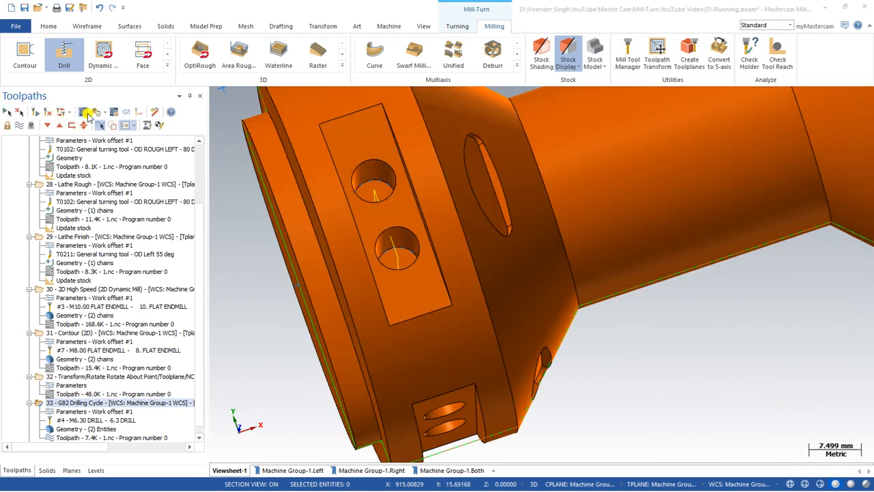
click(84, 113)
scroll(347, 203, down, 2)
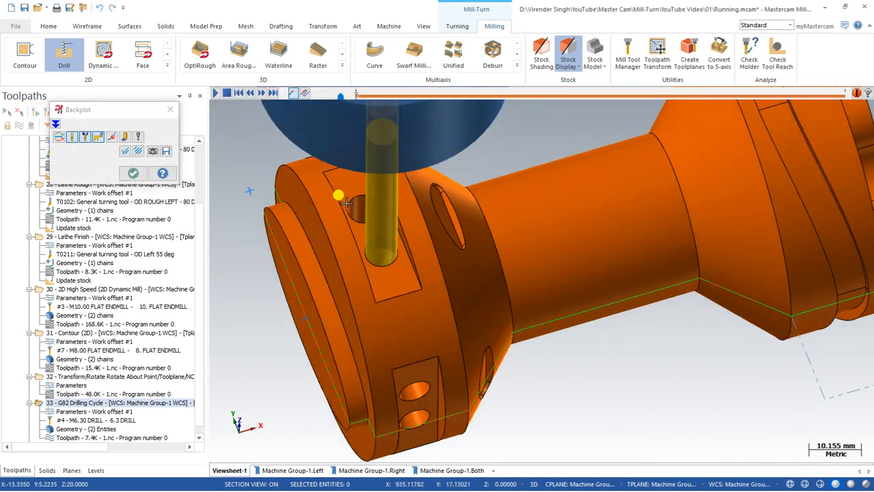
middle_drag(347, 203, 308, 169)
click(215, 95)
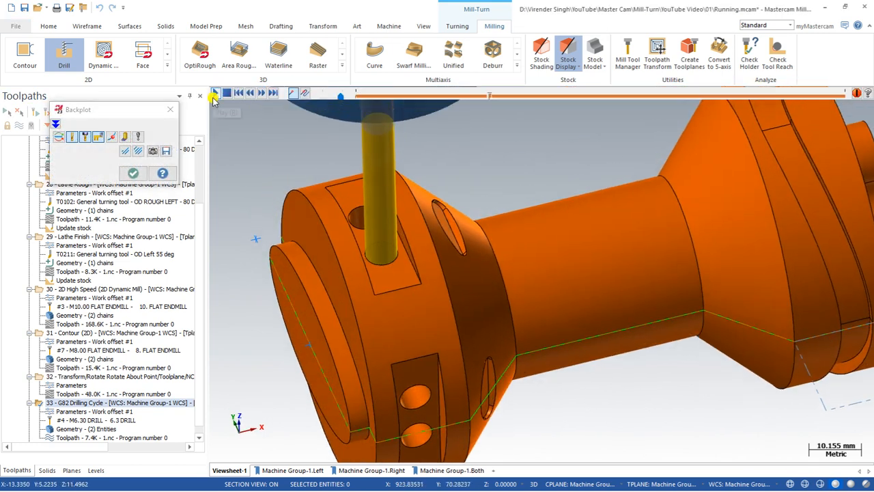
click(133, 173)
Step: Set the drilling cycle's absolute clearance to 20 and absolute retract to 0 in its linking parameters
click(67, 410)
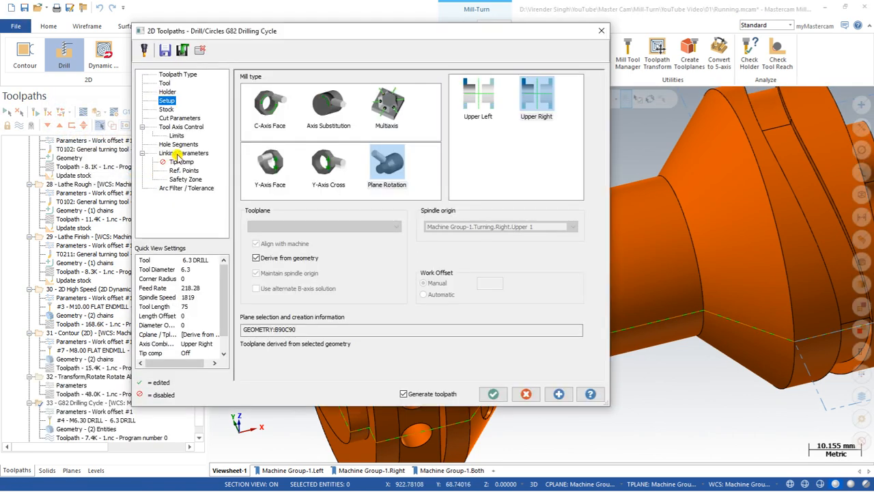
click(179, 153)
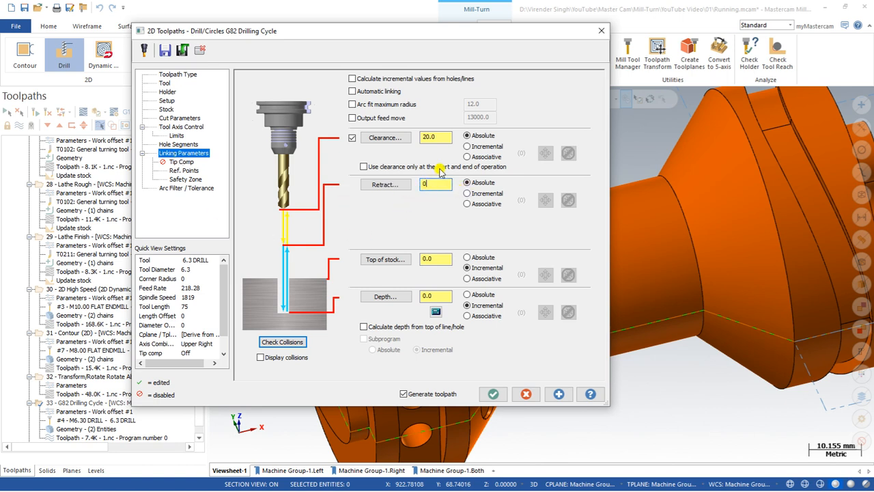
click(492, 394)
middle_drag(358, 280, 334, 295)
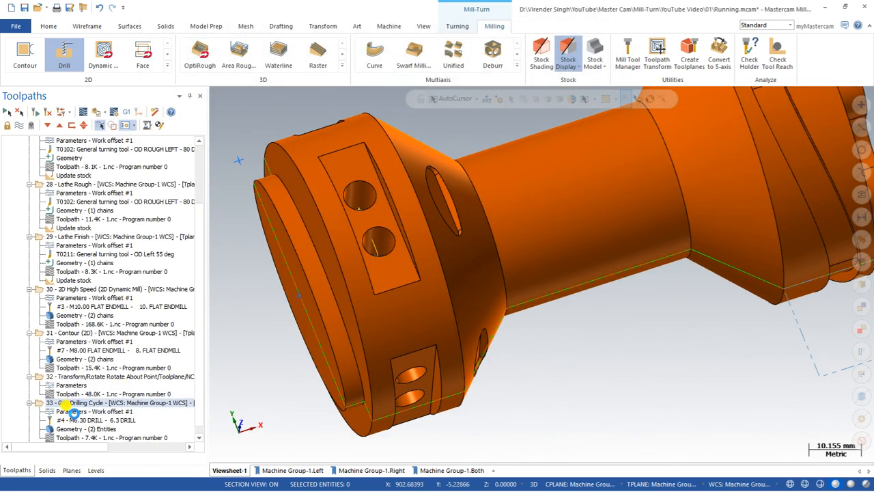
click(69, 411)
click(426, 137)
text(20.0)
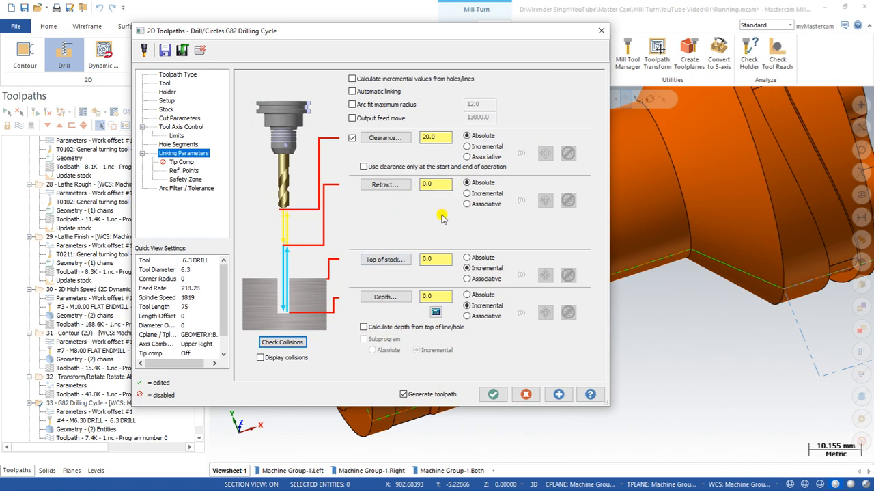
Step: Reselect the two 6.35 mm holes in the flat as the drilling geometry and regenerate the toolpath
click(175, 75)
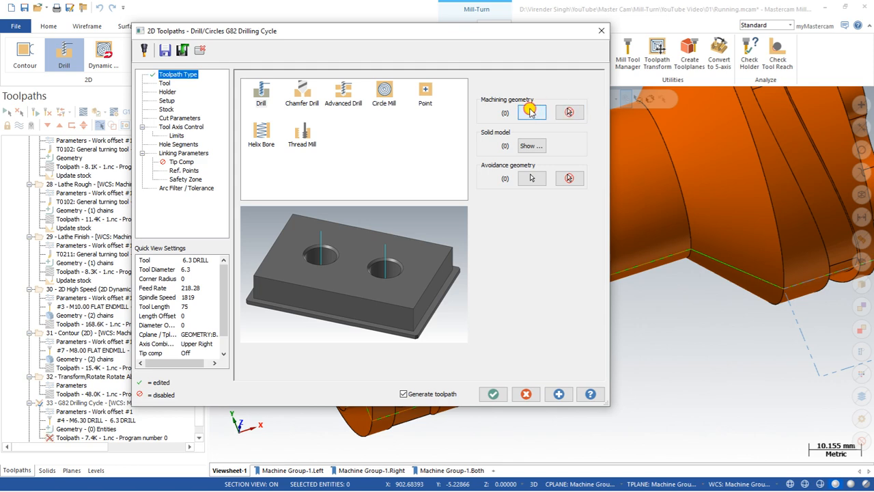
click(532, 112)
click(360, 186)
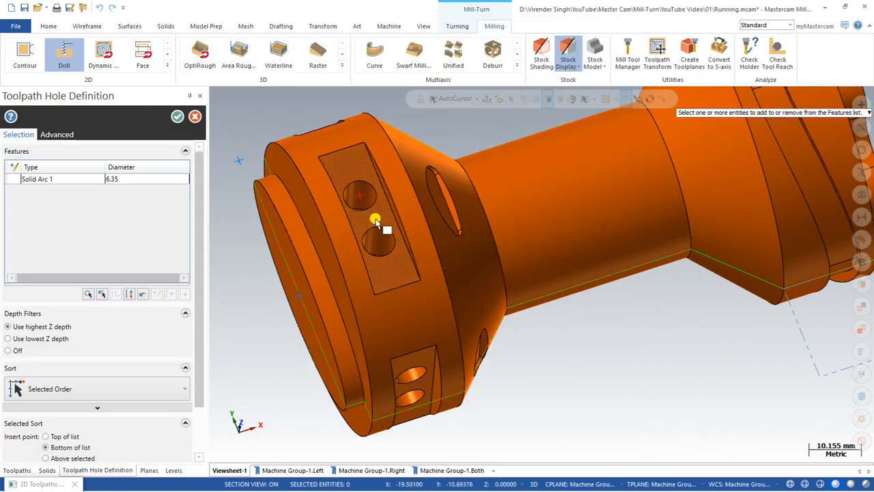
click(379, 235)
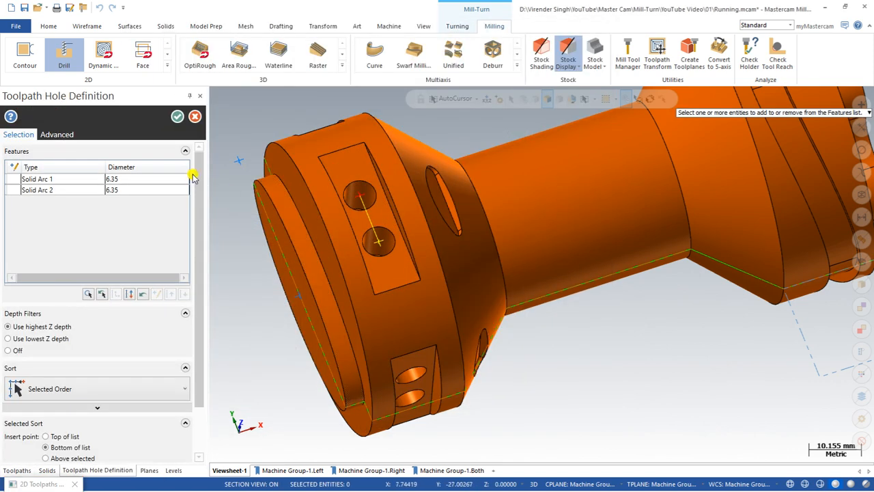
click(176, 116)
click(165, 83)
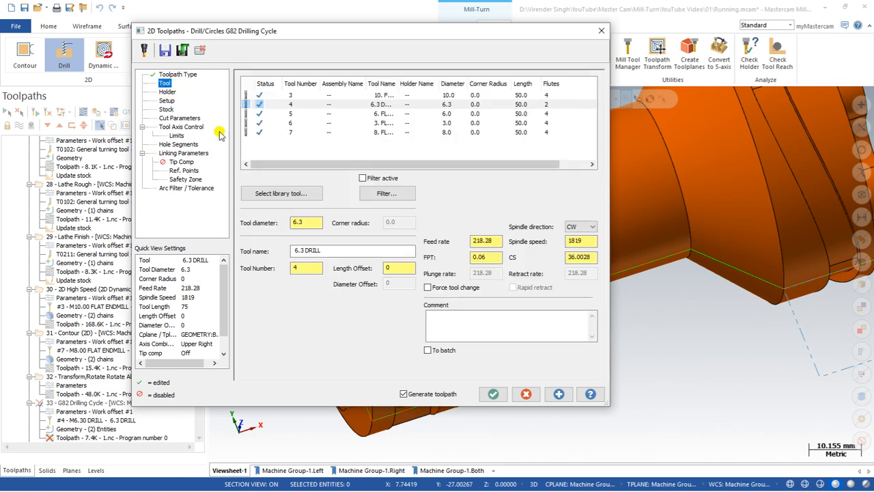
click(493, 394)
middle_drag(439, 308, 365, 240)
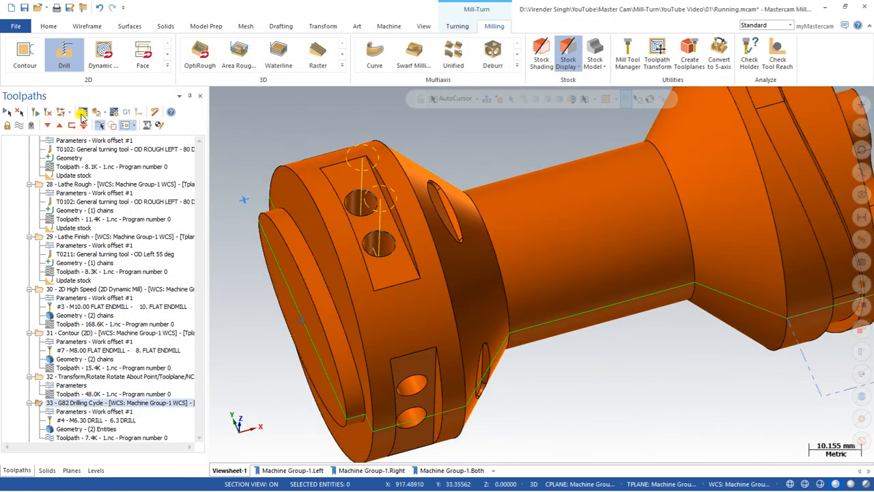
Step: Backplot the regenerated drilling toolpath to check the drill's approach to the reselected holes
click(82, 113)
click(215, 94)
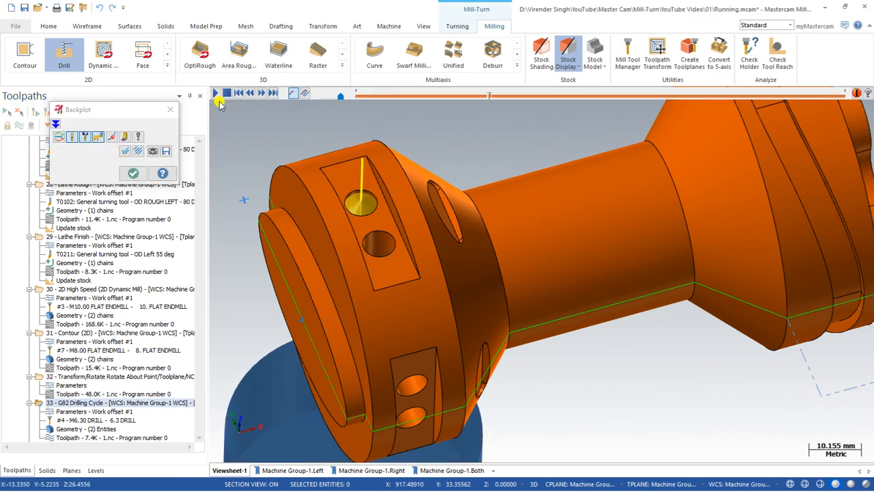
click(134, 172)
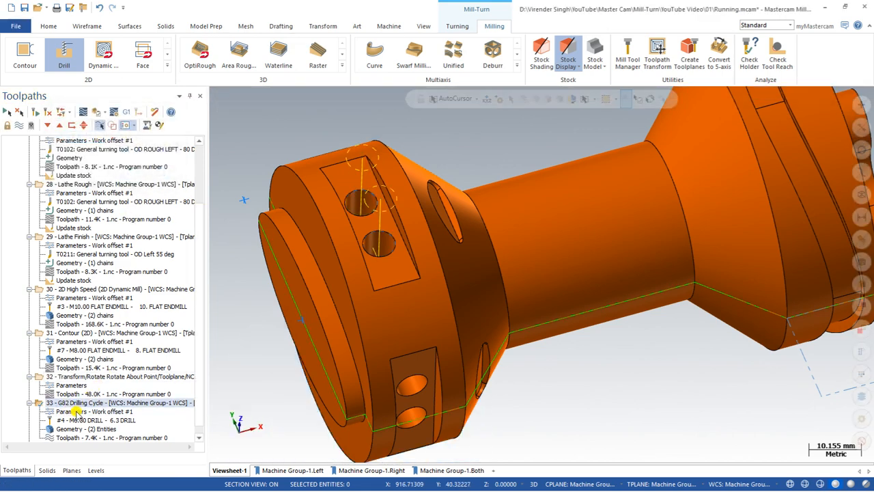
Step: Try the Multiaxis mill type with the Top toolplane for the drilling operation and regenerate it
click(76, 411)
click(167, 110)
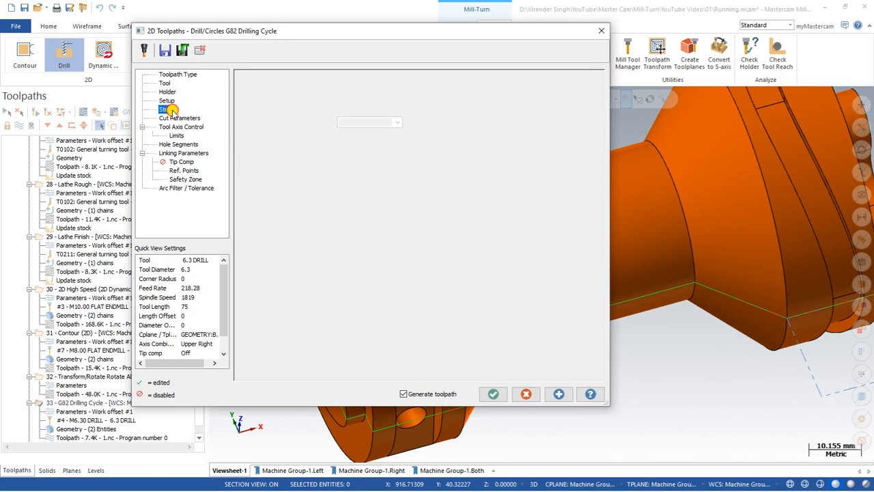
click(166, 101)
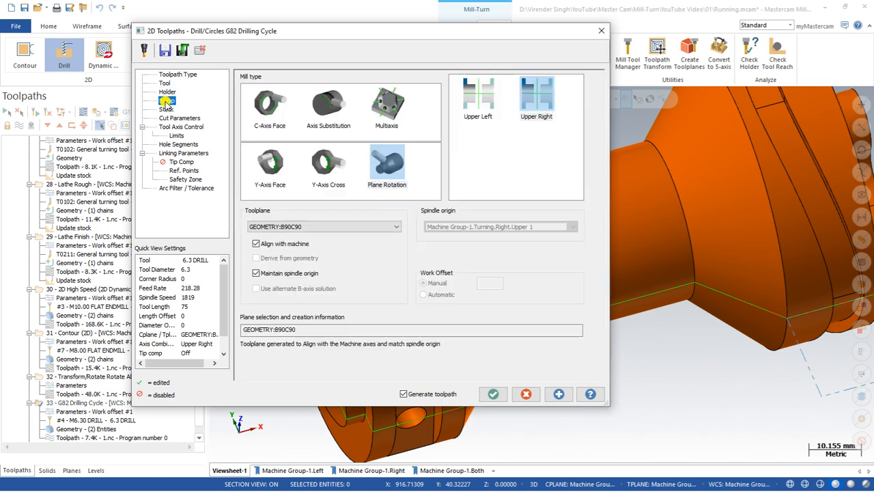
click(386, 109)
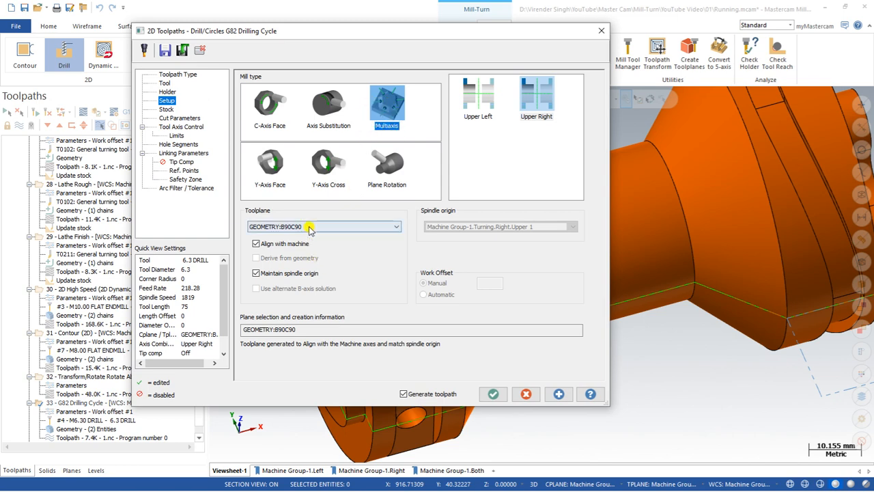
click(392, 226)
click(273, 234)
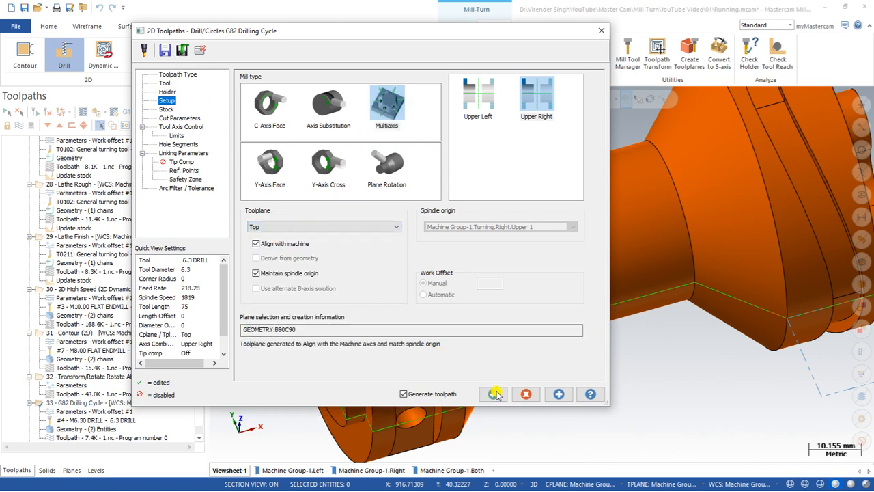
click(493, 394)
click(545, 288)
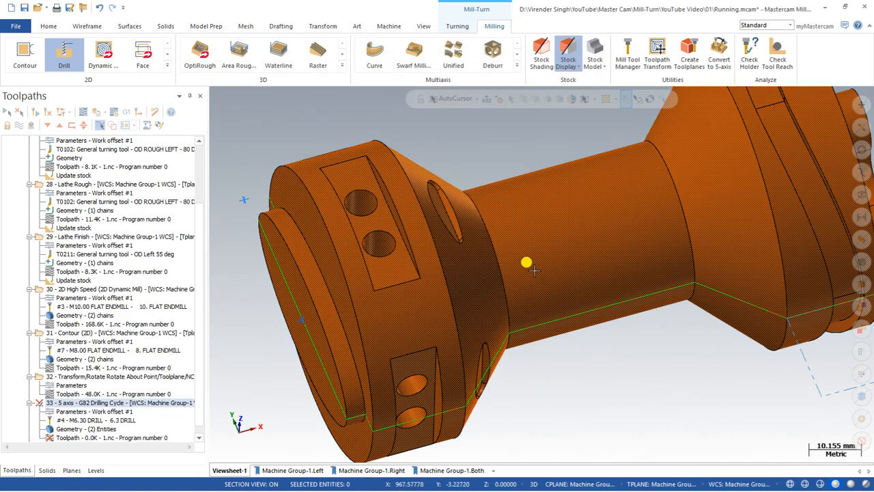
scroll(361, 263, down, 3)
scroll(367, 232, up, 1)
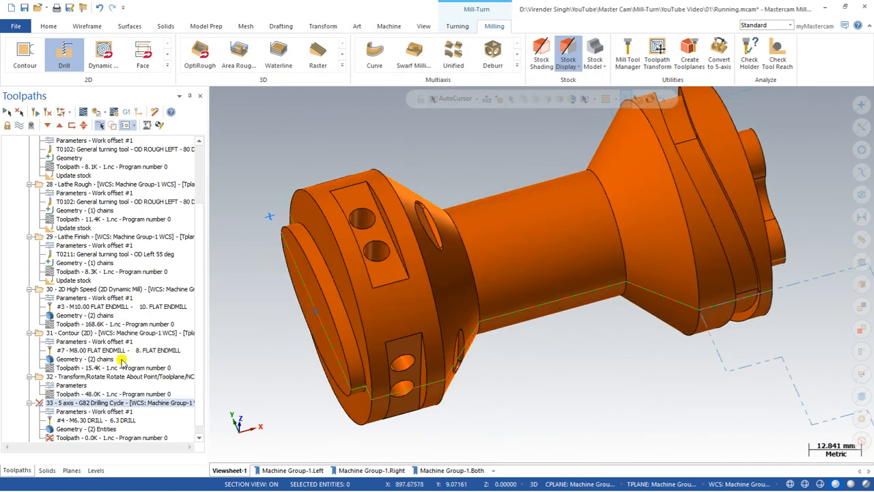
Step: Change the drilling operation's mill type to Y-Axis Cross with the Top toolplane and regenerate its toolpath
click(62, 411)
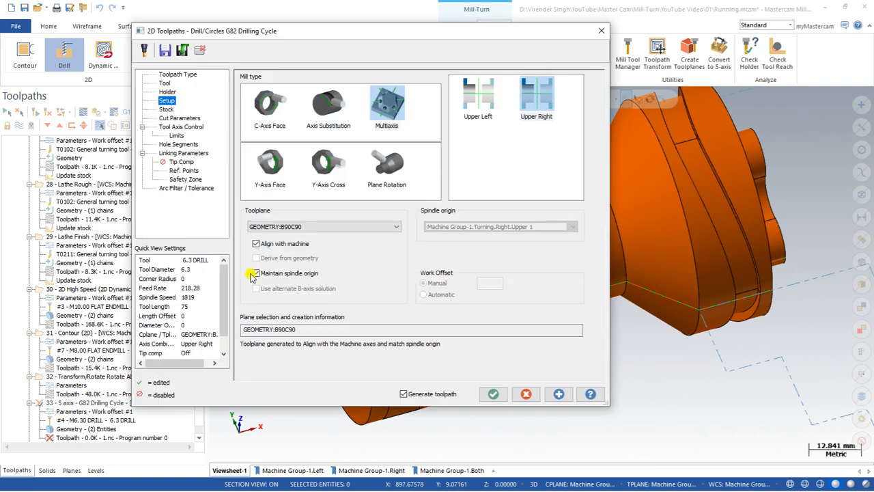
click(328, 162)
click(289, 228)
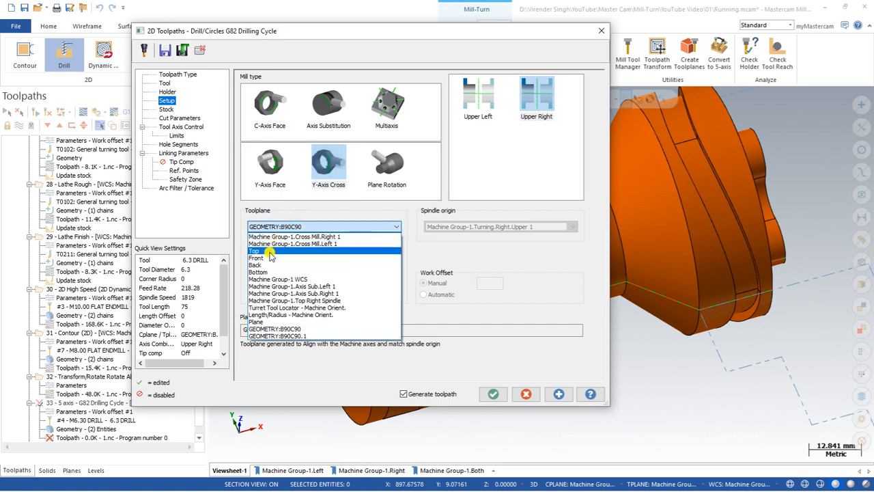
click(271, 251)
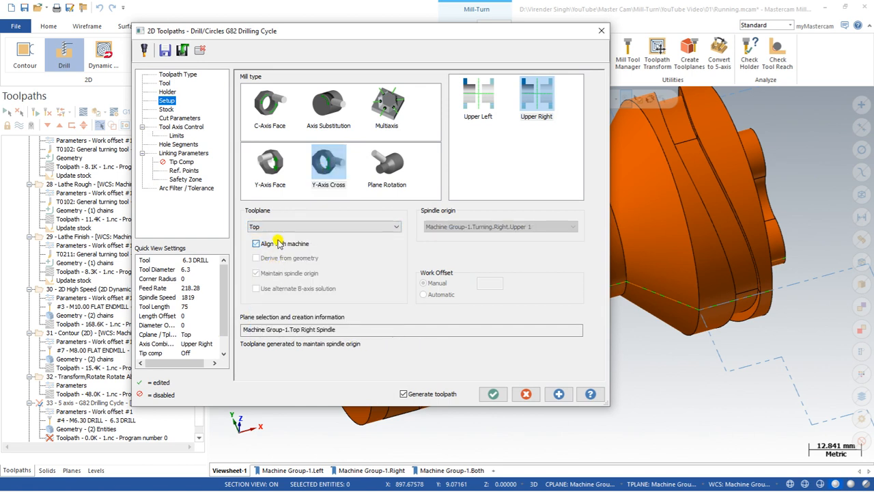
click(493, 393)
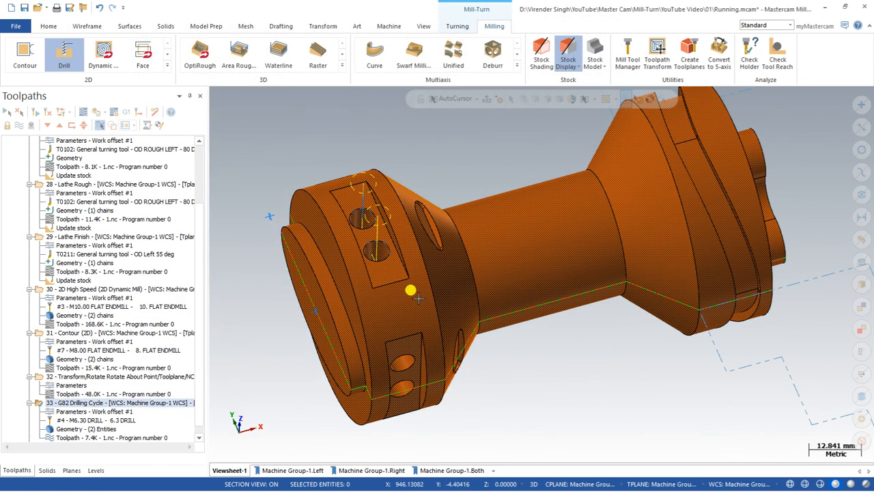
Step: Backplot the Y-Axis Cross drilling toolpath to check the 6.3 mm drill's moves in the two holes
mouse_move(406, 287)
middle_down()
mouse_move(414, 271)
mouse_move(324, 248)
middle_up()
key(b)
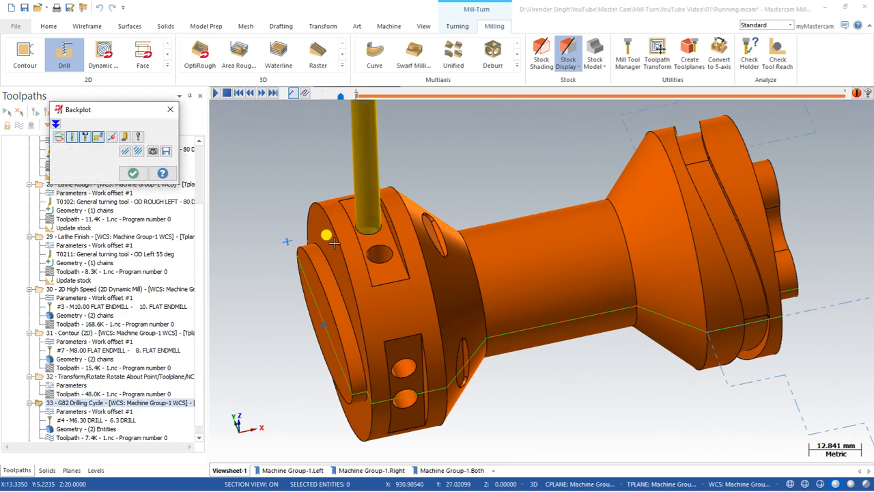
key(s)
key(s)
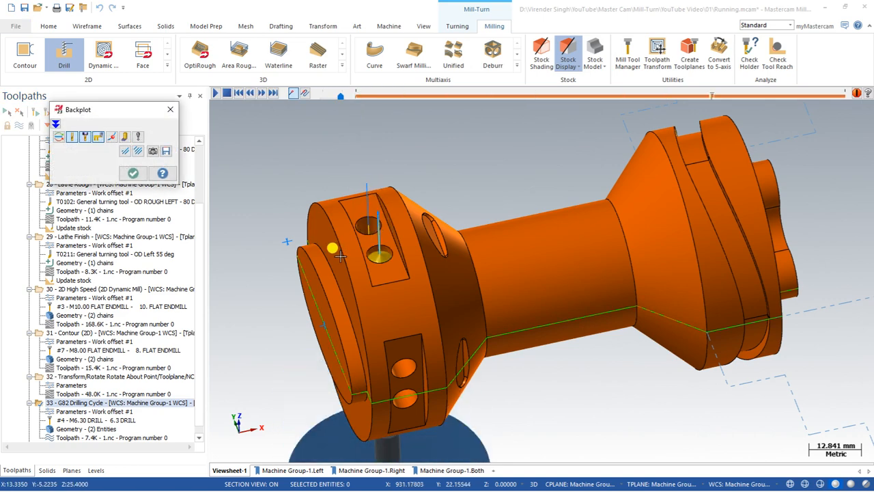
key(Escape)
Step: Pick the drilling cycle's top of stock (25.4) and depth (12.7) from the hole geometry, set the retract to 2, and regenerate
click(69, 412)
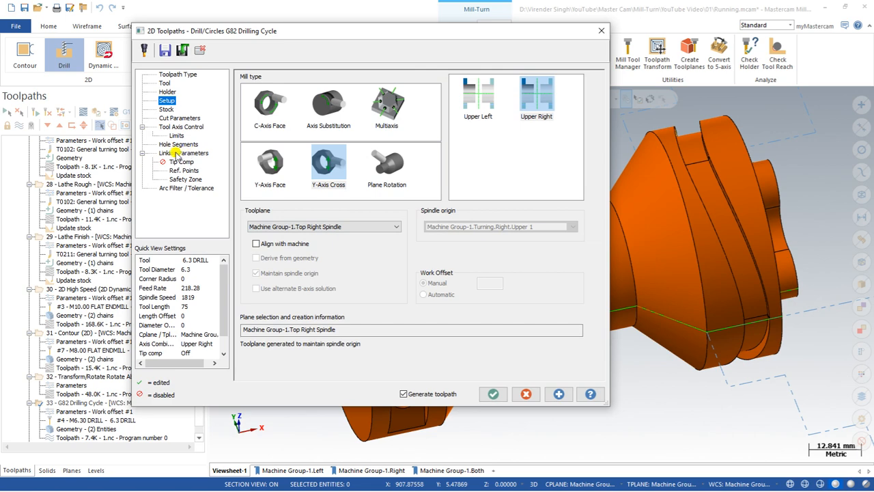
click(175, 153)
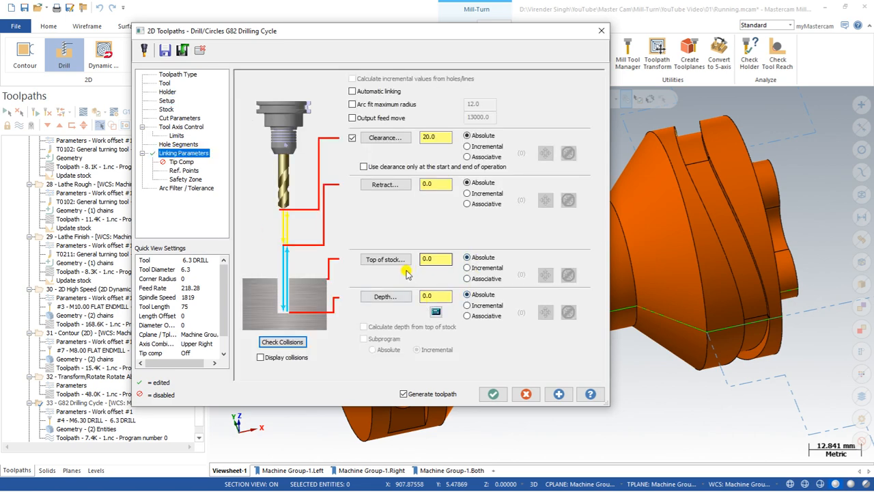
click(387, 260)
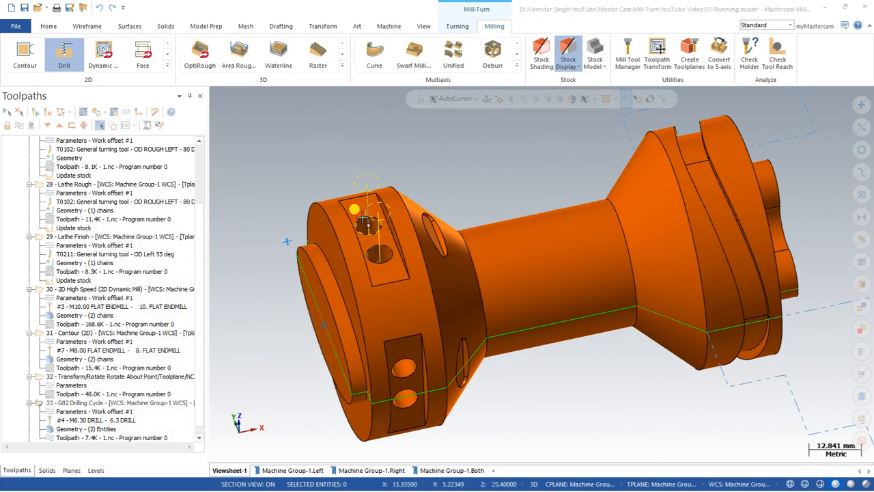
click(364, 219)
click(385, 297)
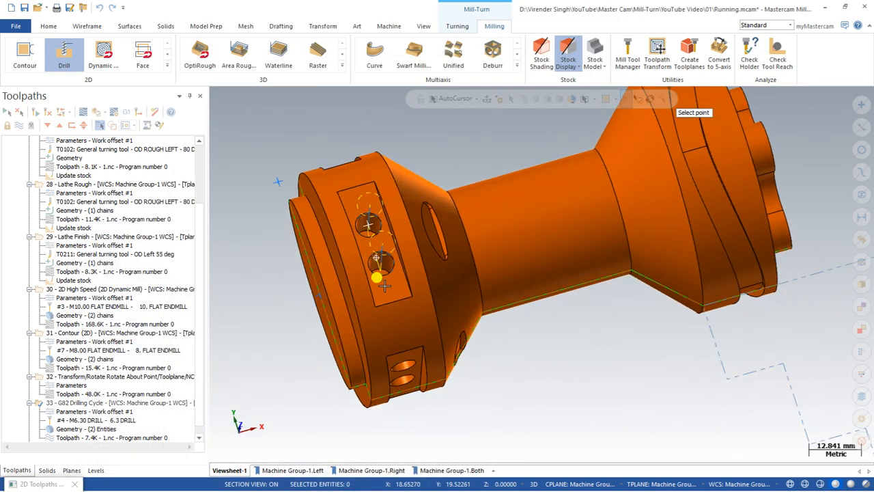
click(378, 246)
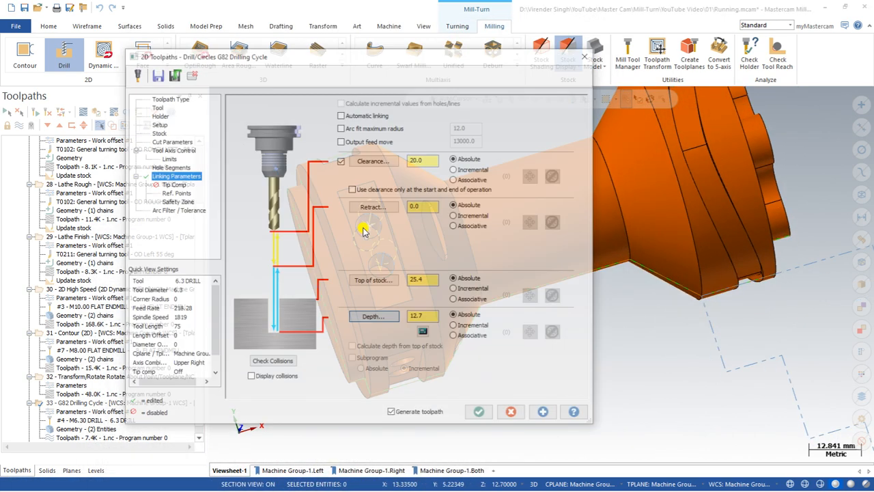
double_click(448, 188)
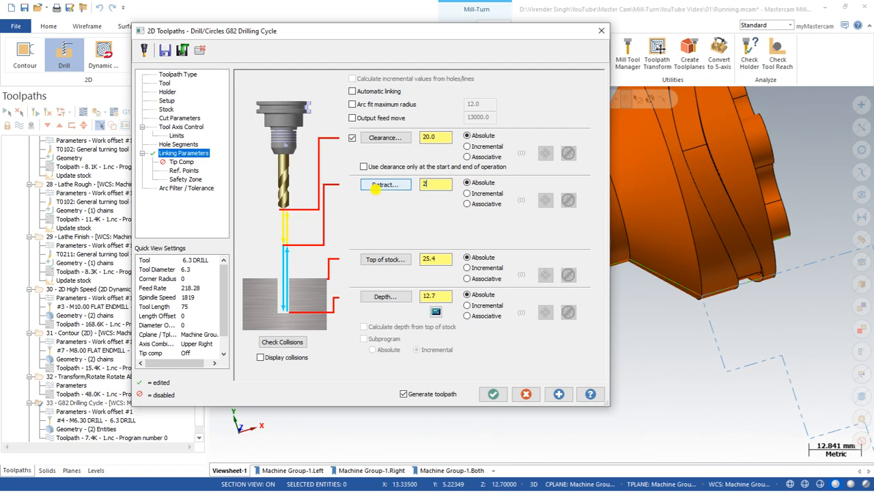
click(493, 394)
Step: Backplot the drilling toolpath to check its plunge depth and the retract moves between the two holes
middle_drag(401, 253, 362, 189)
click(99, 125)
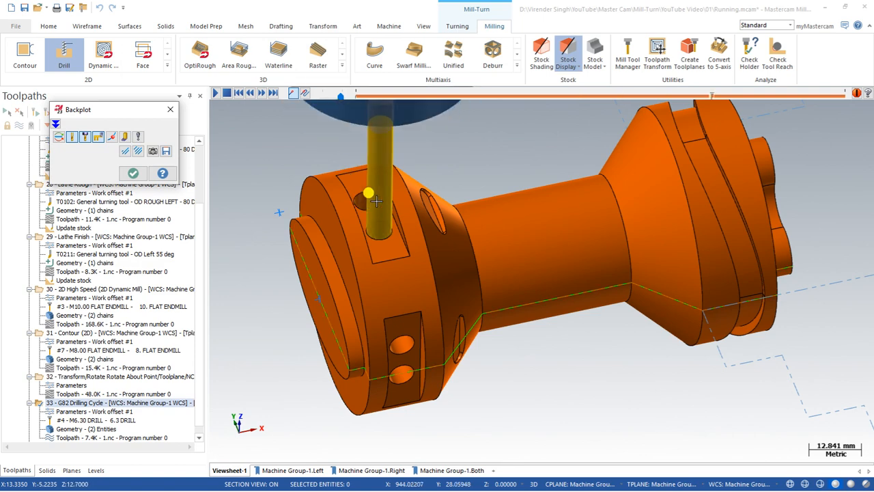
key(Escape)
scroll(342, 277, down, 3)
middle_drag(343, 275, 285, 220)
click(84, 113)
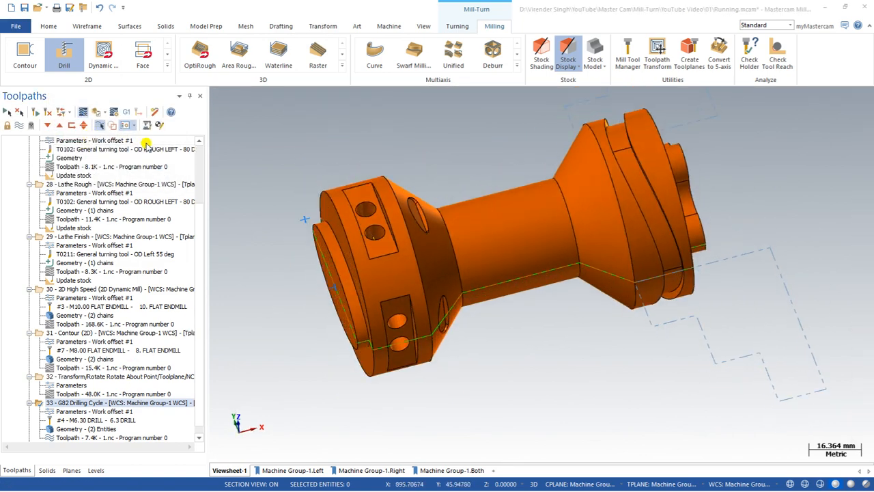
scroll(383, 271, down, 6)
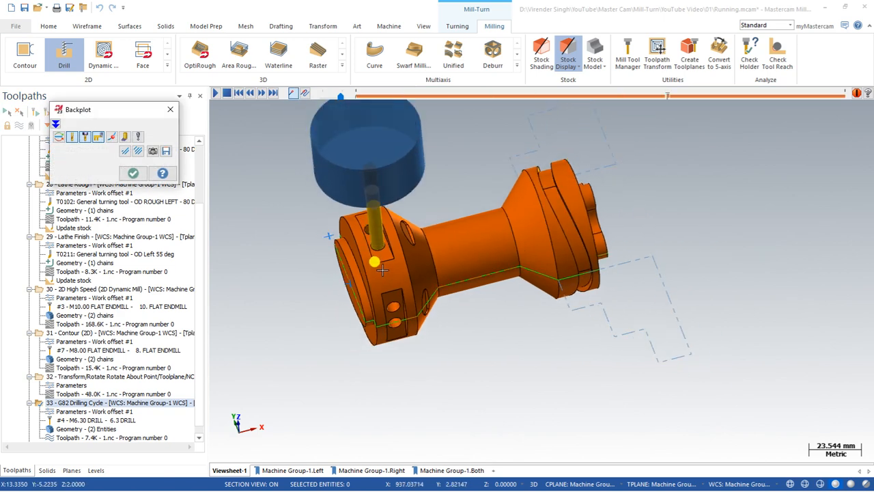
key(Escape)
Step: Re-pick the drilling top of stock at the hole (25.4) as an incremental value, set the depth to 0, and regenerate
click(72, 411)
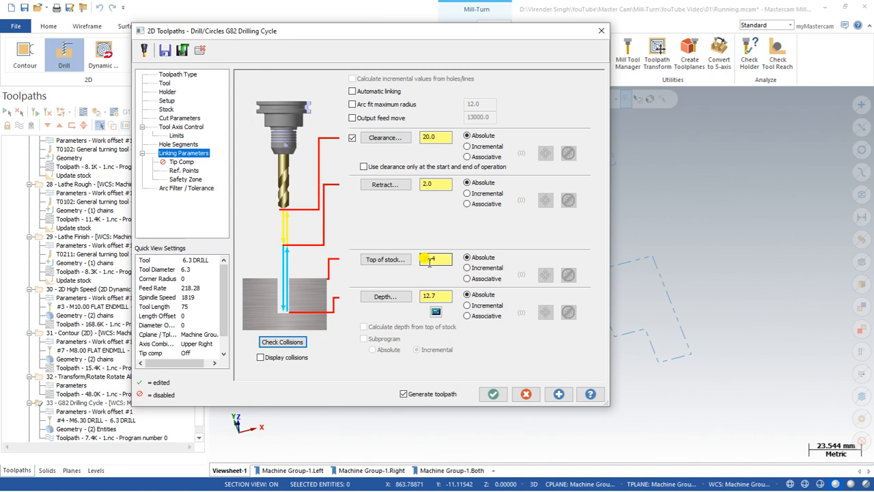
click(391, 260)
click(368, 227)
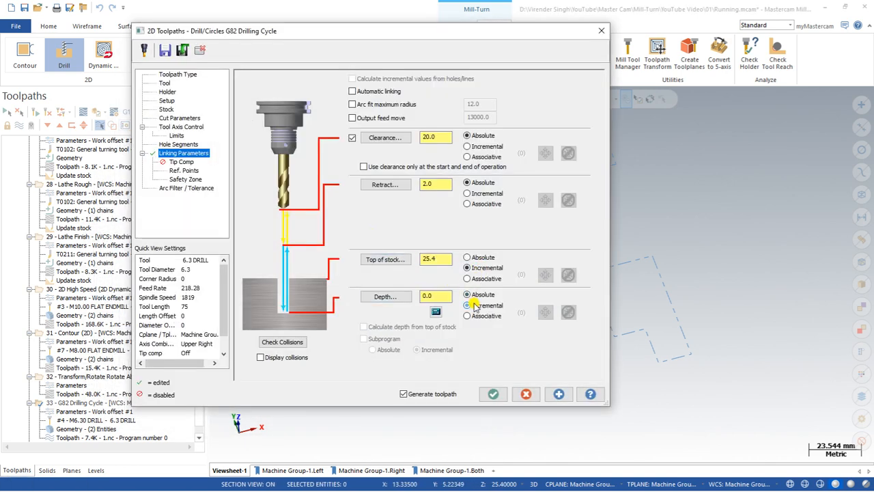
click(493, 394)
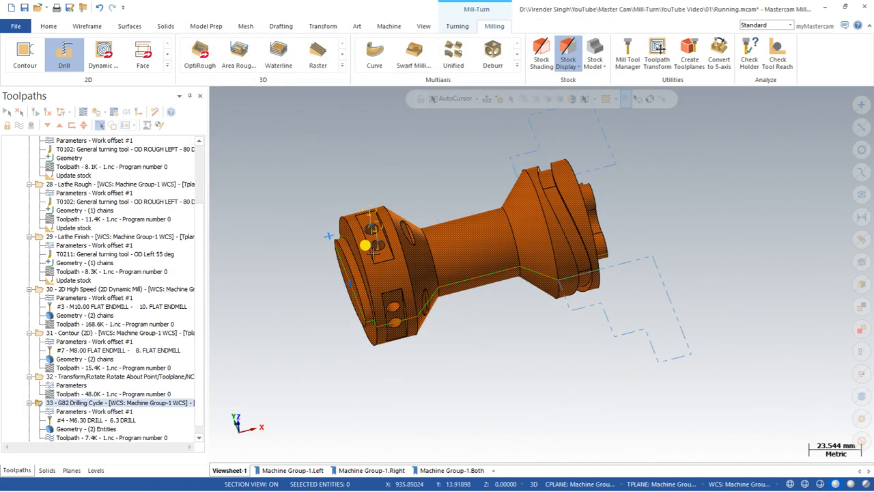
Step: Backplot the regenerated drilling toolpath from a rotated view to check the 6.3 mm drill's moves at the flat's two holes
middle_drag(373, 252, 388, 243)
click(83, 112)
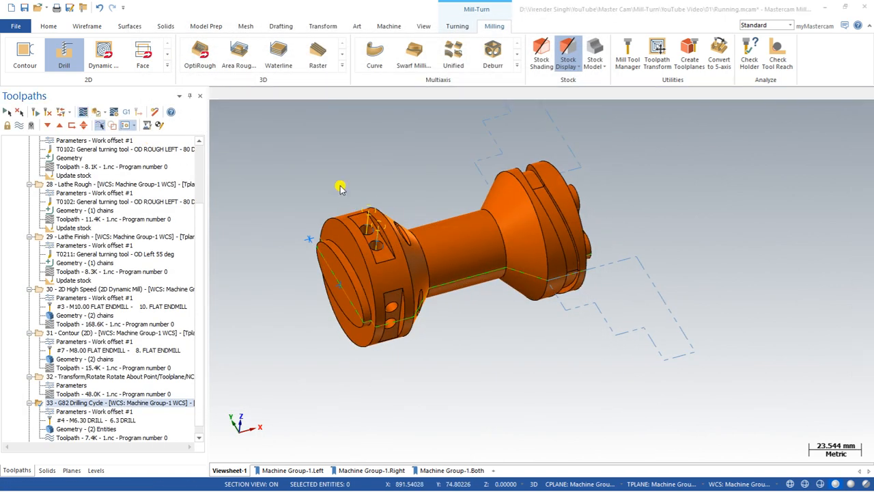
key(Escape)
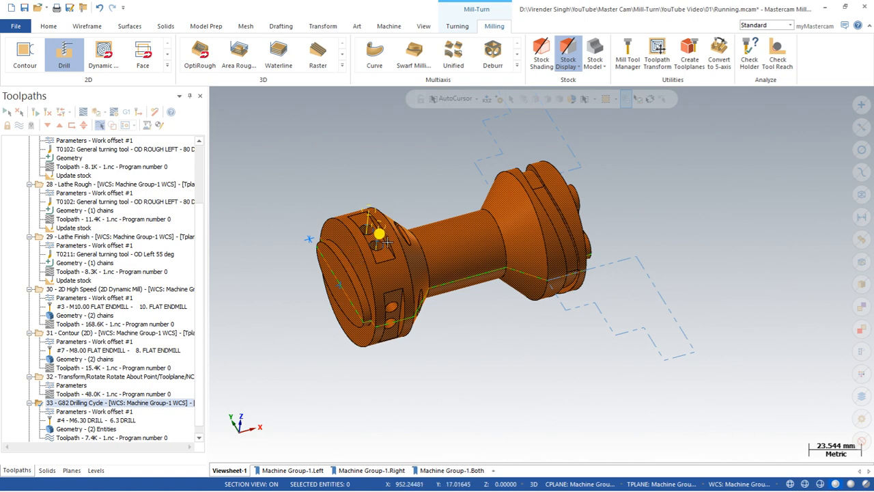
scroll(386, 242, up, 2)
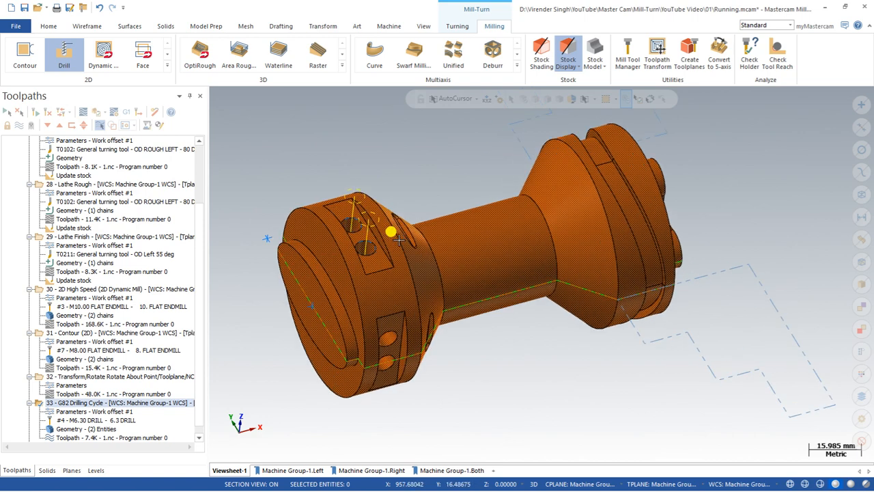
Step: Turn on Align with machine for the drilling cycle's toolplane in its setup and regenerate the toolpath
click(61, 412)
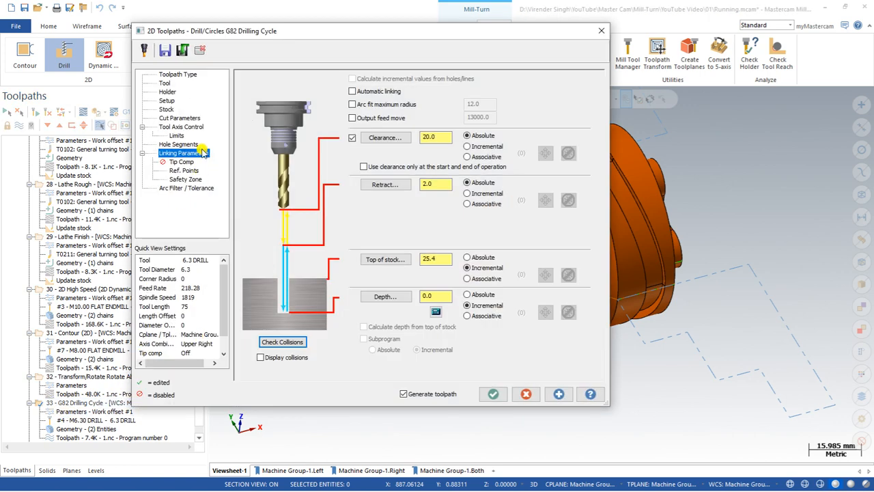
click(166, 109)
click(167, 100)
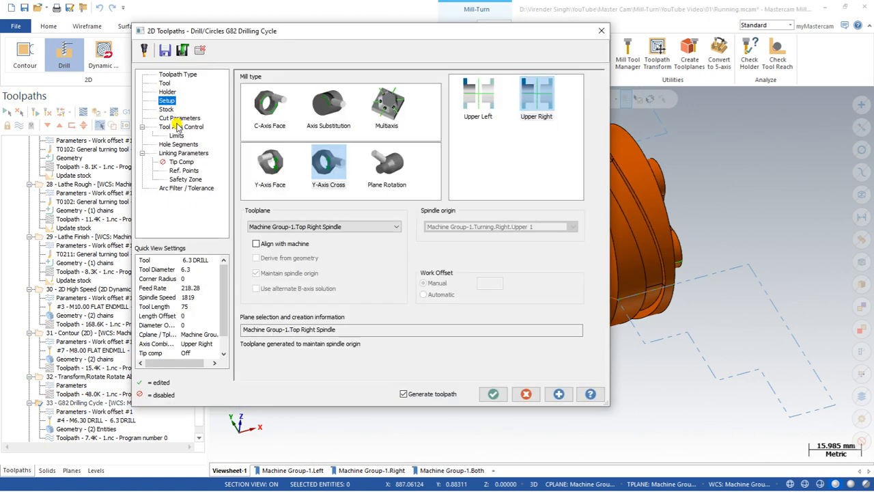
click(279, 246)
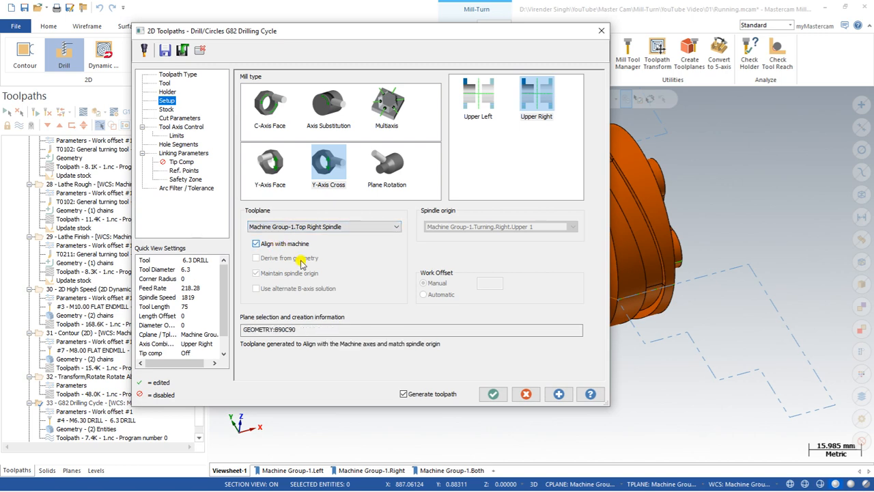
click(493, 394)
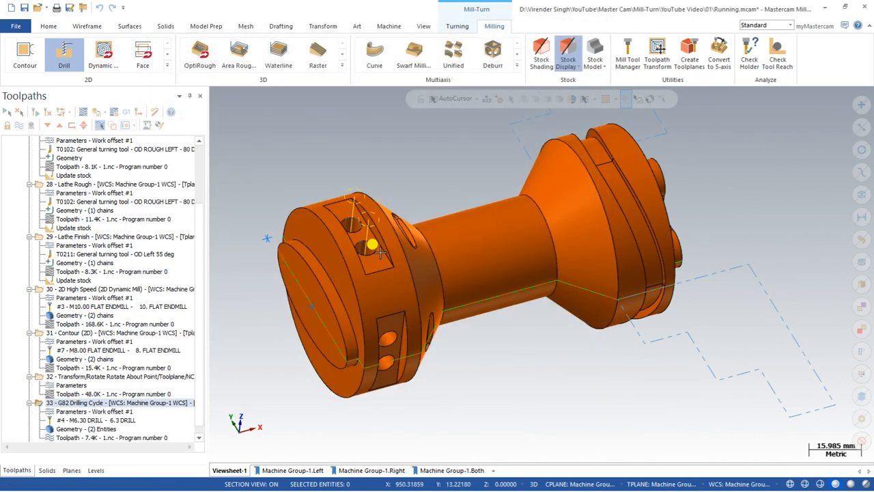
Step: Inspect the machine-aligned drilling toolpath close up at the two holes and backplot it
scroll(380, 253, up, 5)
scroll(372, 254, down, 3)
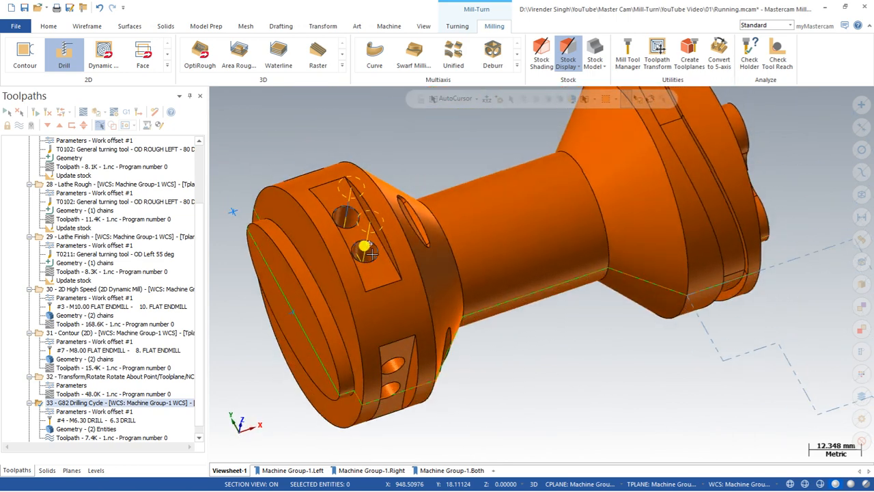
click(82, 113)
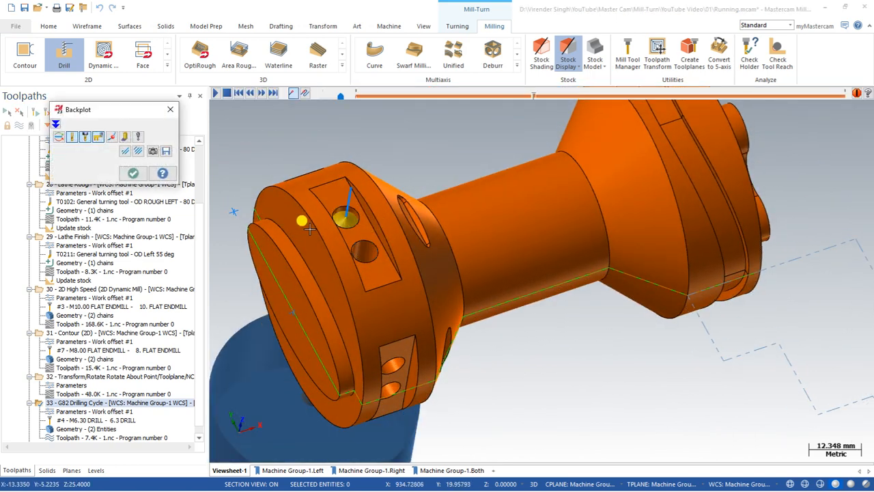
key(Escape)
Step: Try Plane Rotation as the drilling cycle's mill type and regenerate the toolpath
click(79, 411)
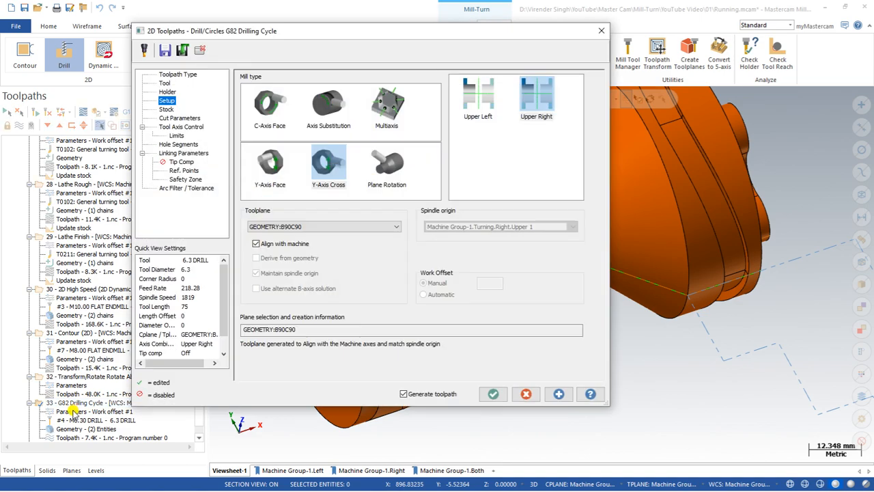
key(Escape)
click(66, 412)
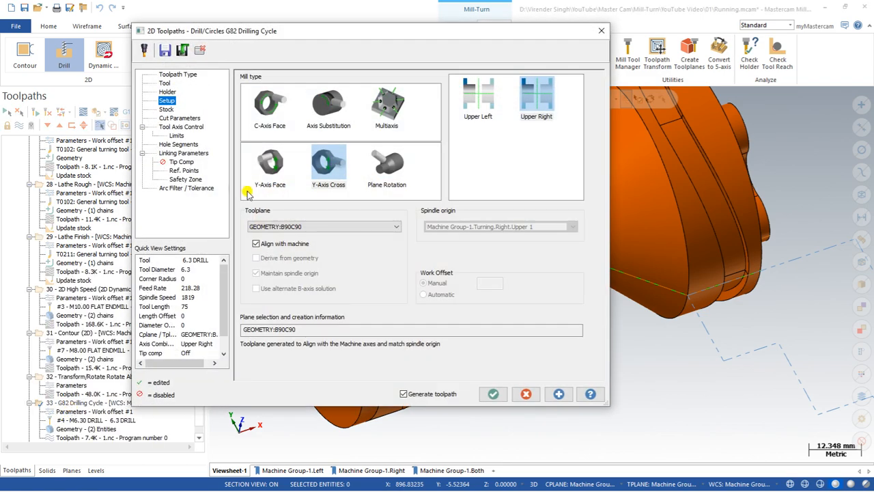
click(385, 171)
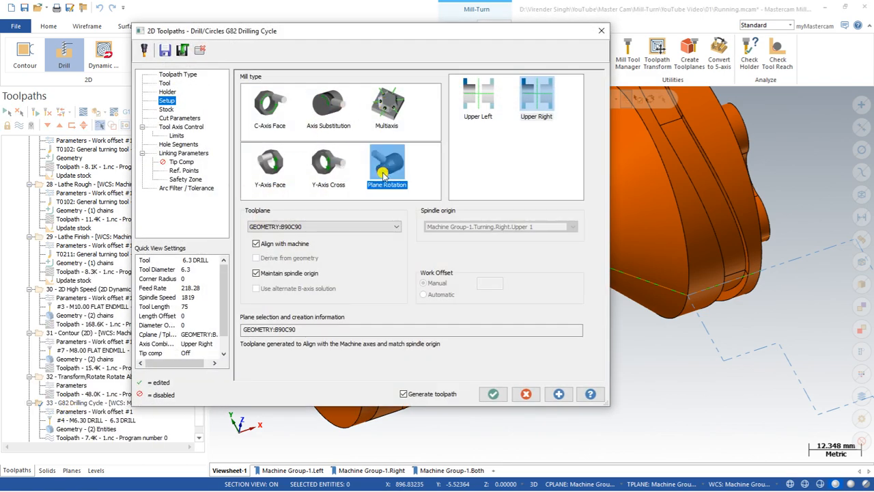
click(493, 393)
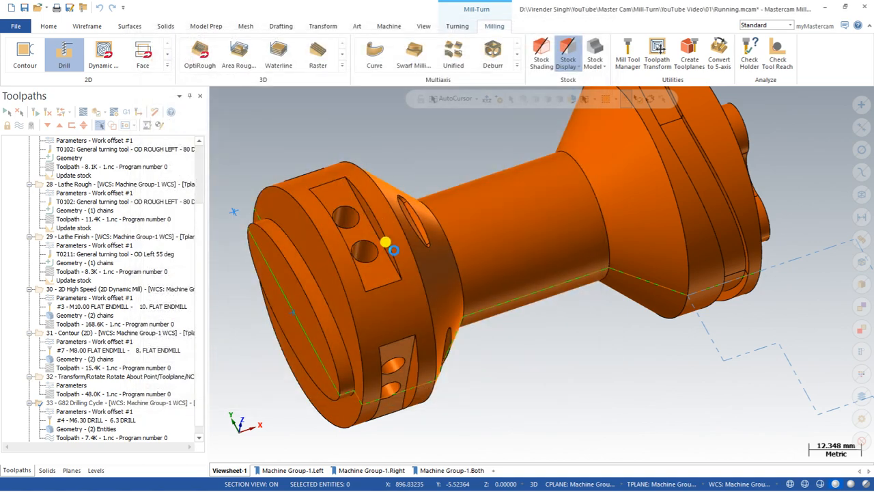
Step: Change the drilling cycle's mill type to Multiaxis, regenerate the toolpath and dismiss the message
click(80, 411)
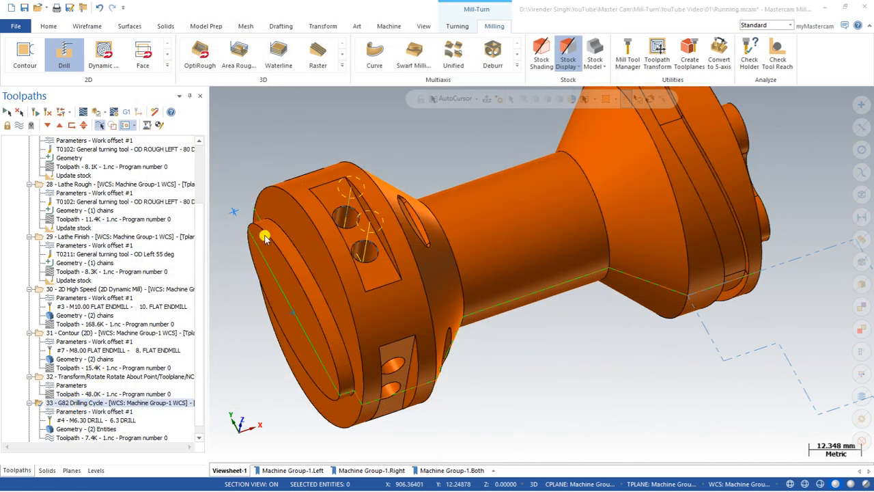
click(383, 106)
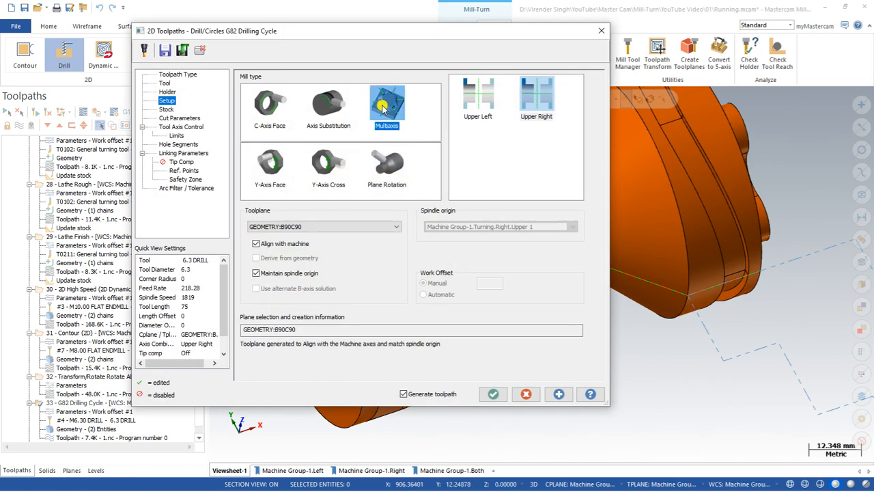
click(493, 393)
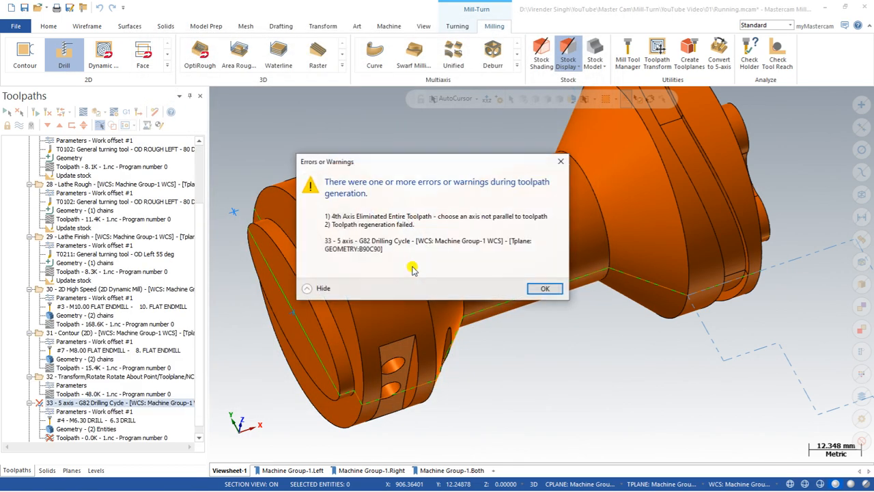
click(541, 288)
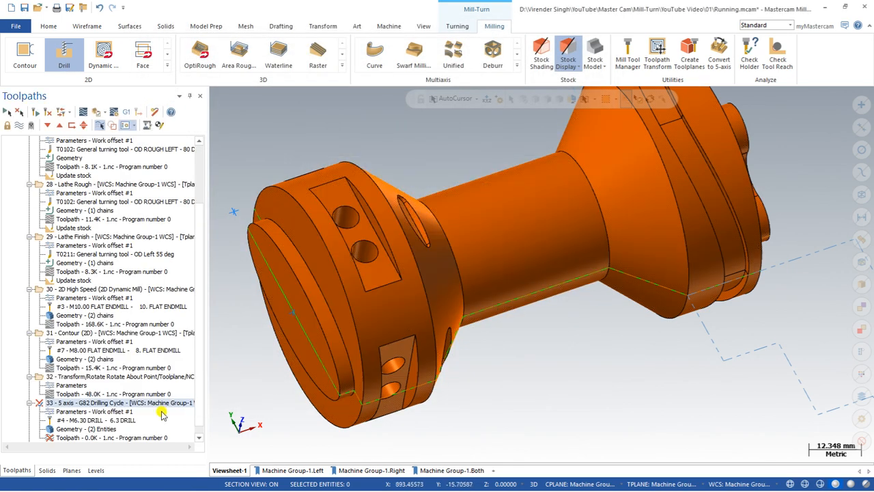
Step: Try the Multiaxis drilling cycle with the Upper Right combination and Top toolplane, regenerate it and dismiss the message
click(63, 412)
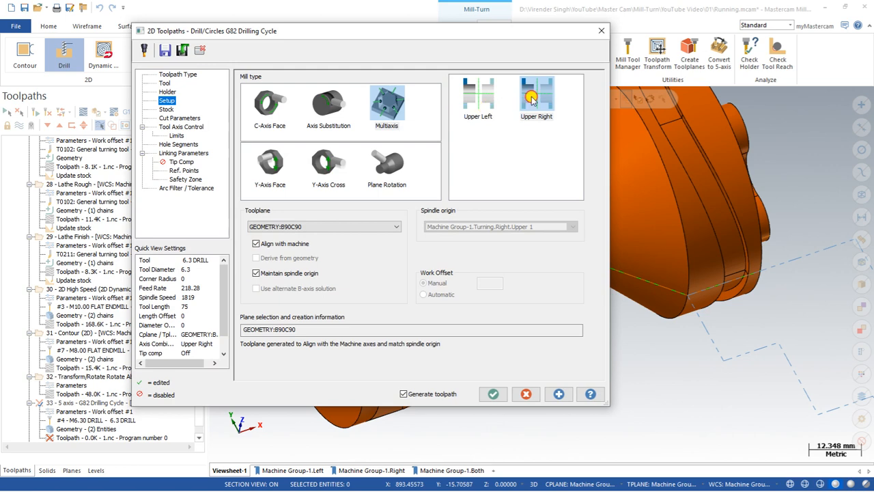
click(532, 99)
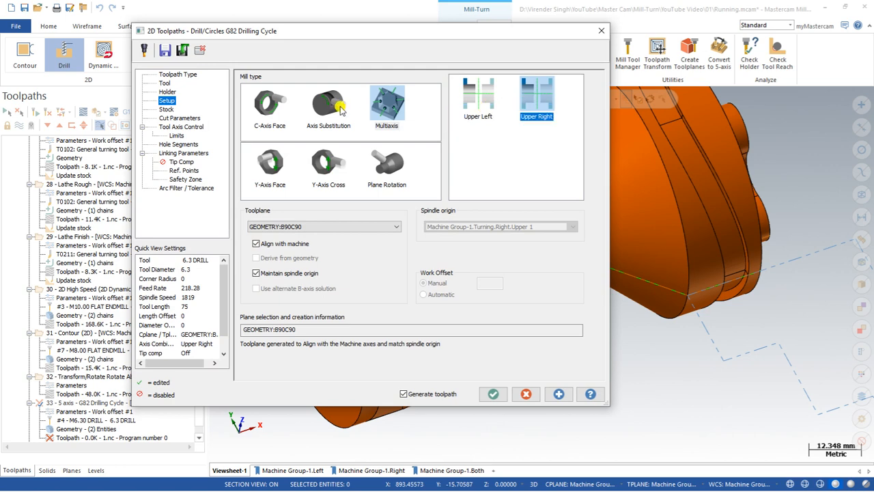
click(304, 231)
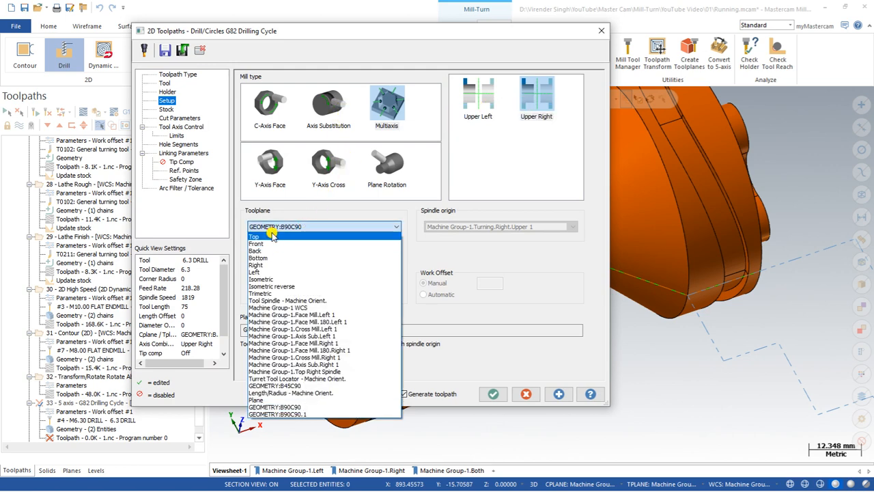
click(272, 238)
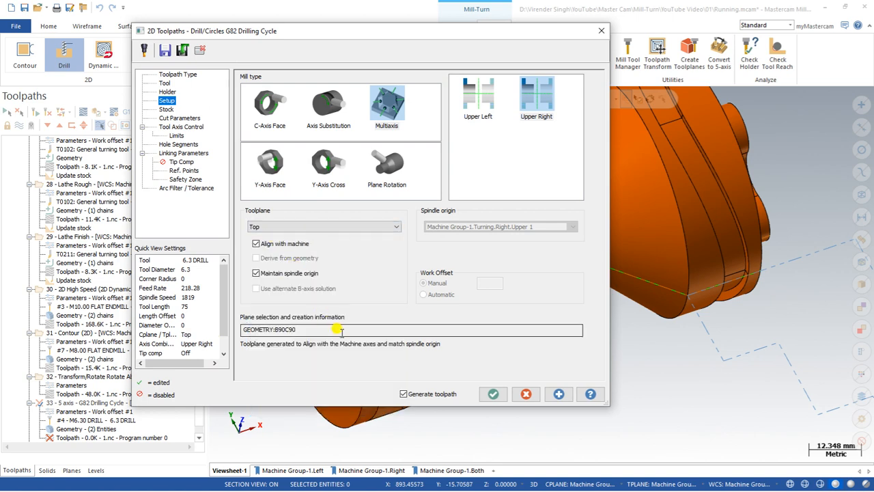
click(493, 395)
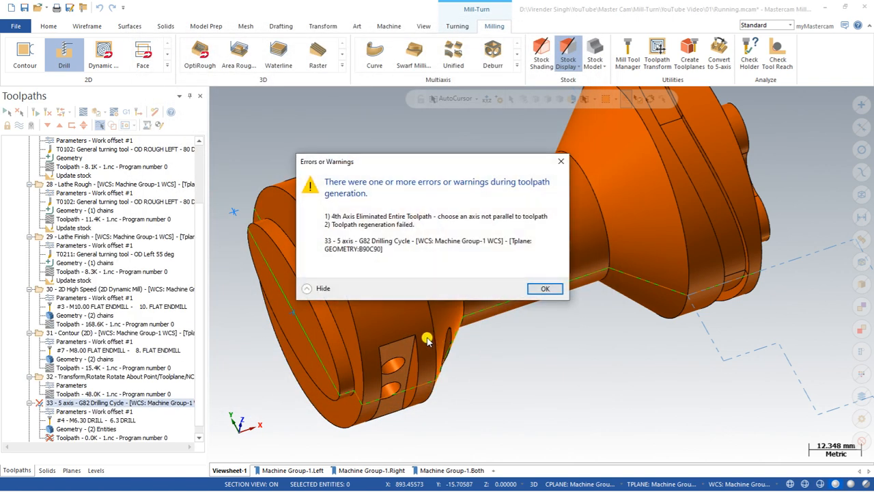
click(545, 288)
Step: Set the drilling toolplane to Top, turn off Align with machine and Maintain spindle origin, and open the toolplane choices
click(78, 412)
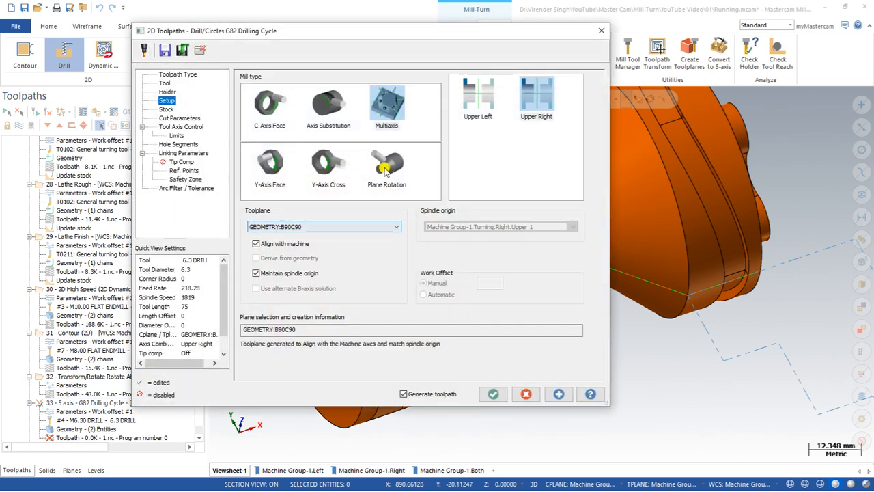
click(303, 226)
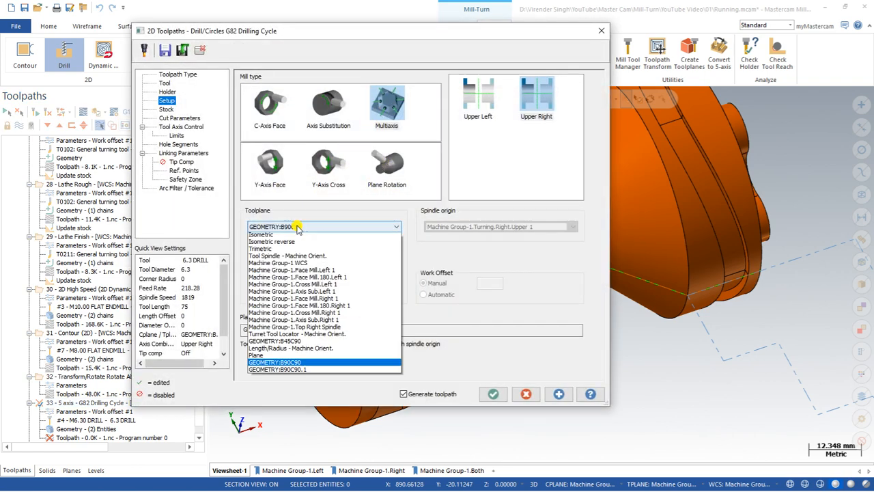
scroll(314, 280, up, 3)
click(317, 237)
click(286, 244)
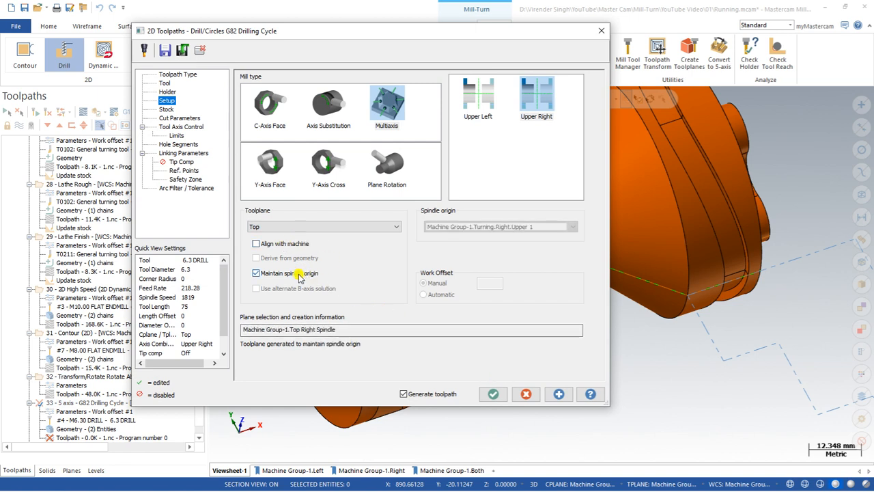
click(297, 273)
click(305, 227)
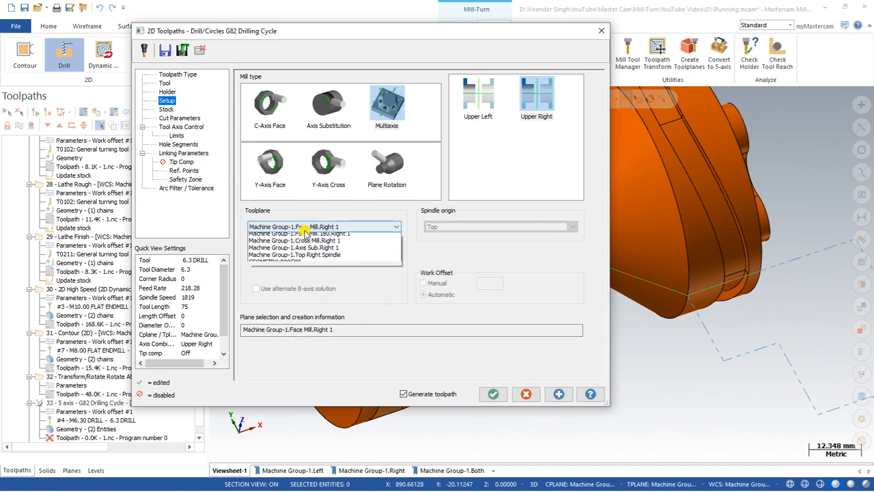